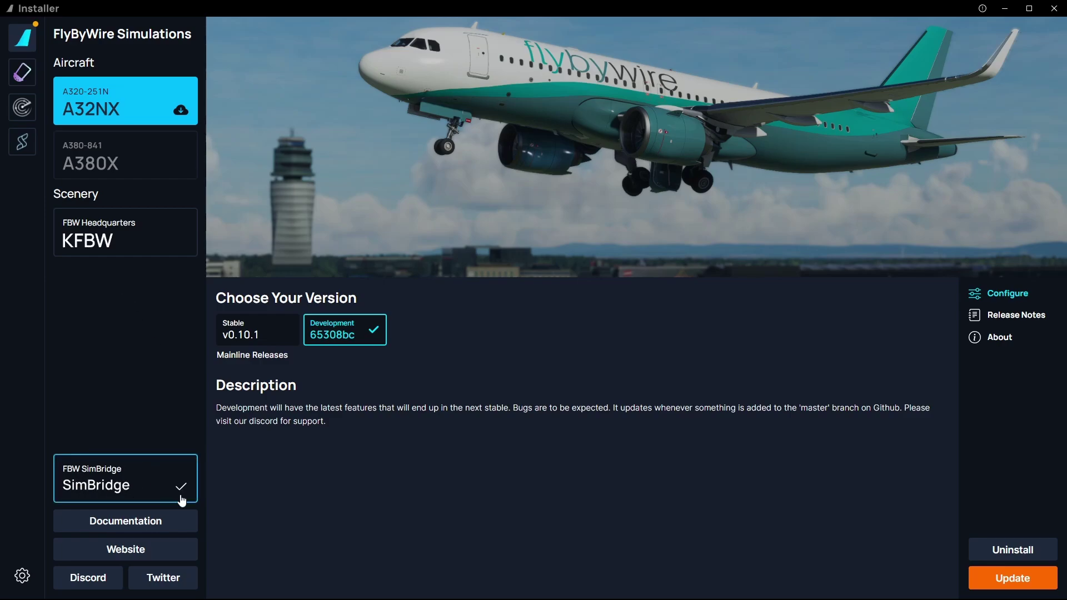
# Step: From the SimBridge card's About page, open the Resources folder listing coroutes in File Explorer
pyautogui.click(161, 499)
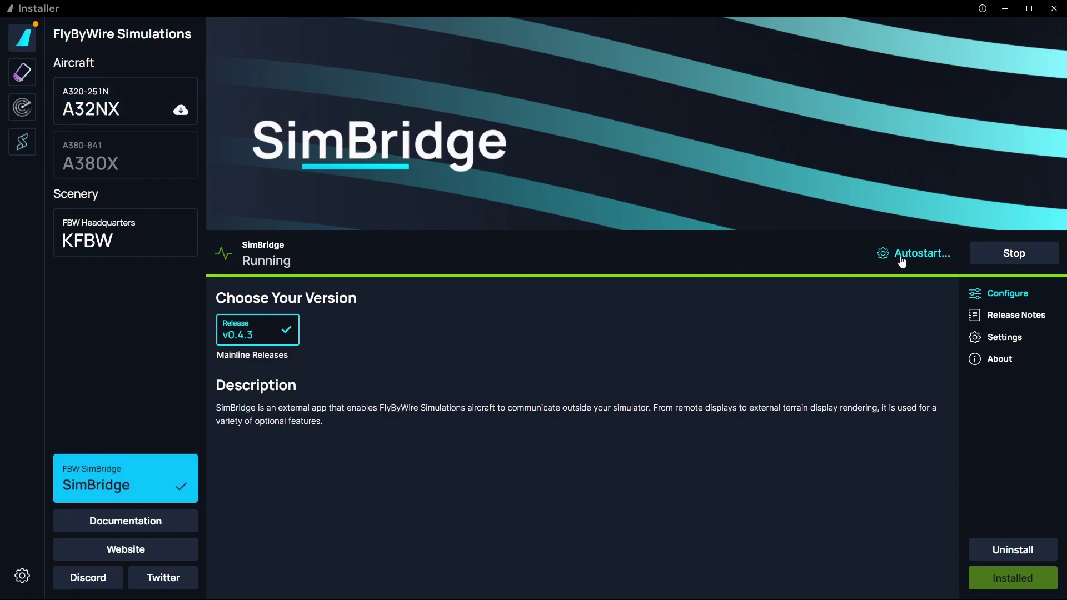
pyautogui.click(927, 256)
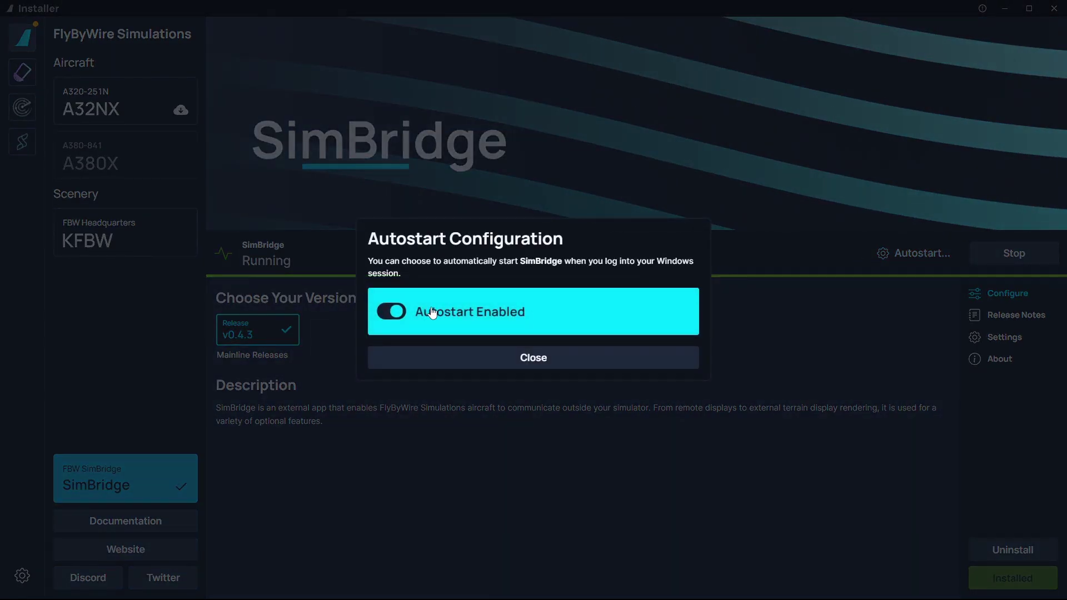
pyautogui.click(522, 358)
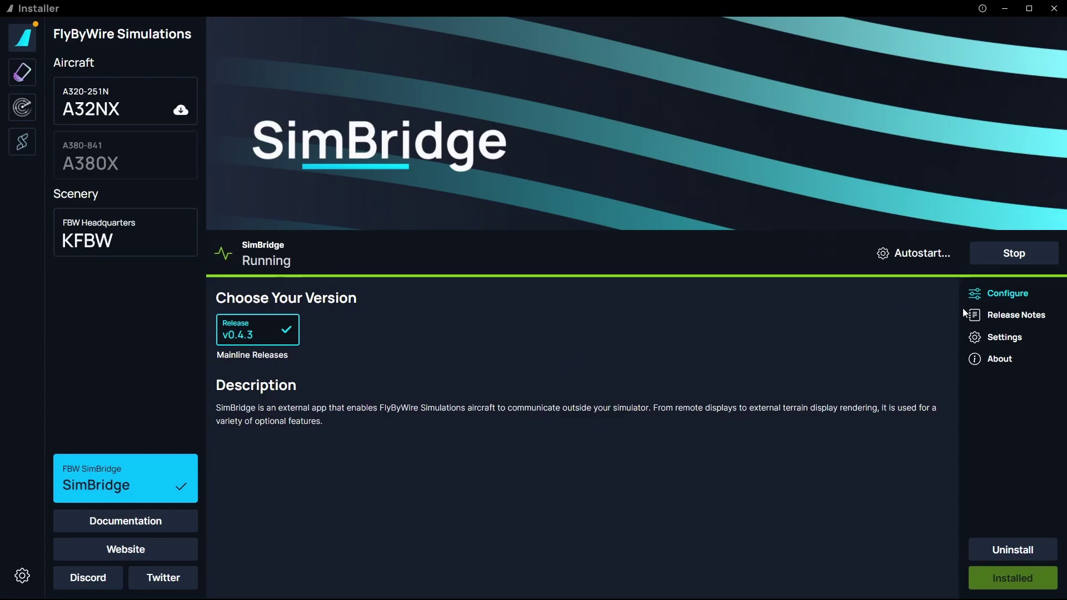
pyautogui.click(1000, 361)
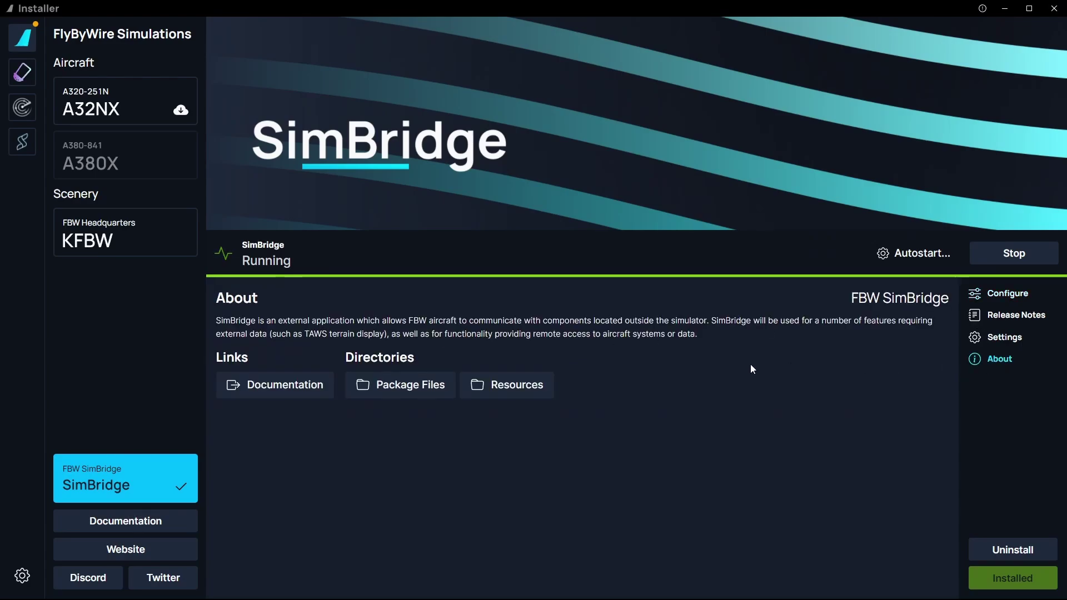
pyautogui.click(506, 385)
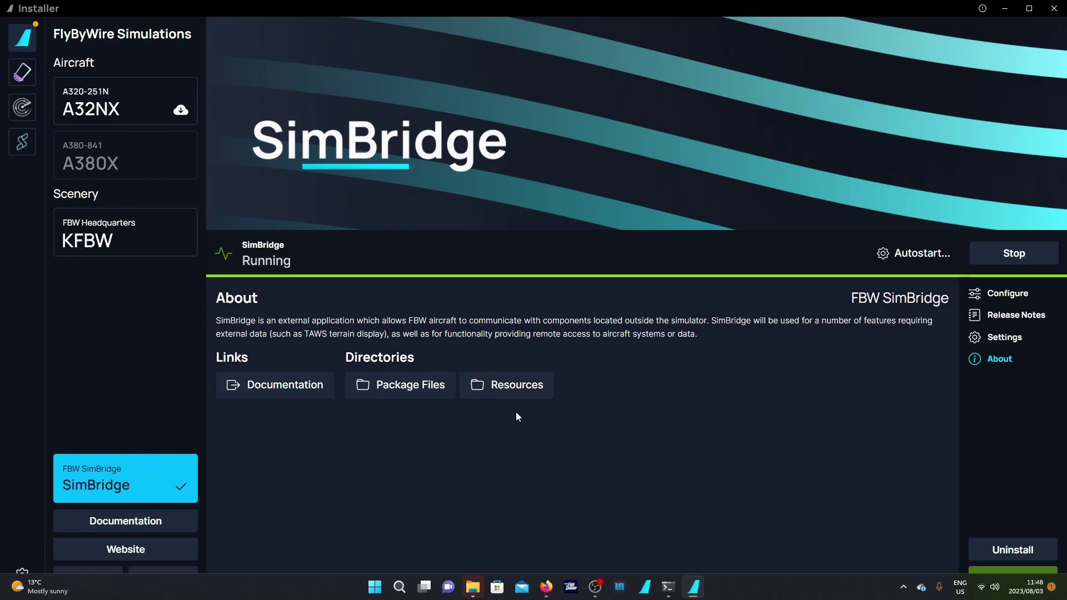
pyautogui.click(474, 587)
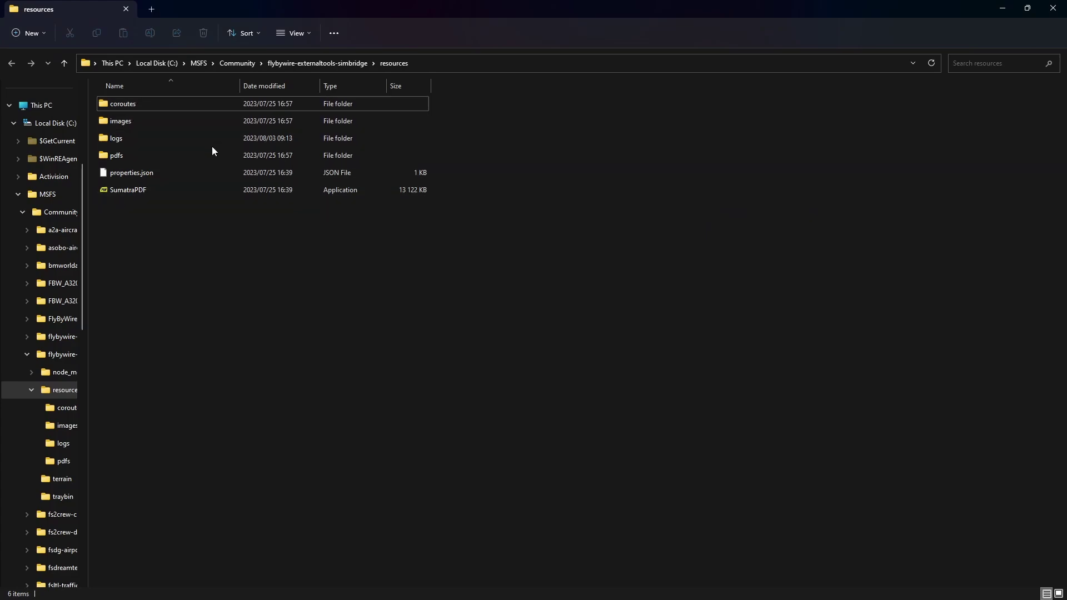
# Step: Minimize the resources folder window to reveal the SimBrief home page in Firefox
pyautogui.click(1000, 10)
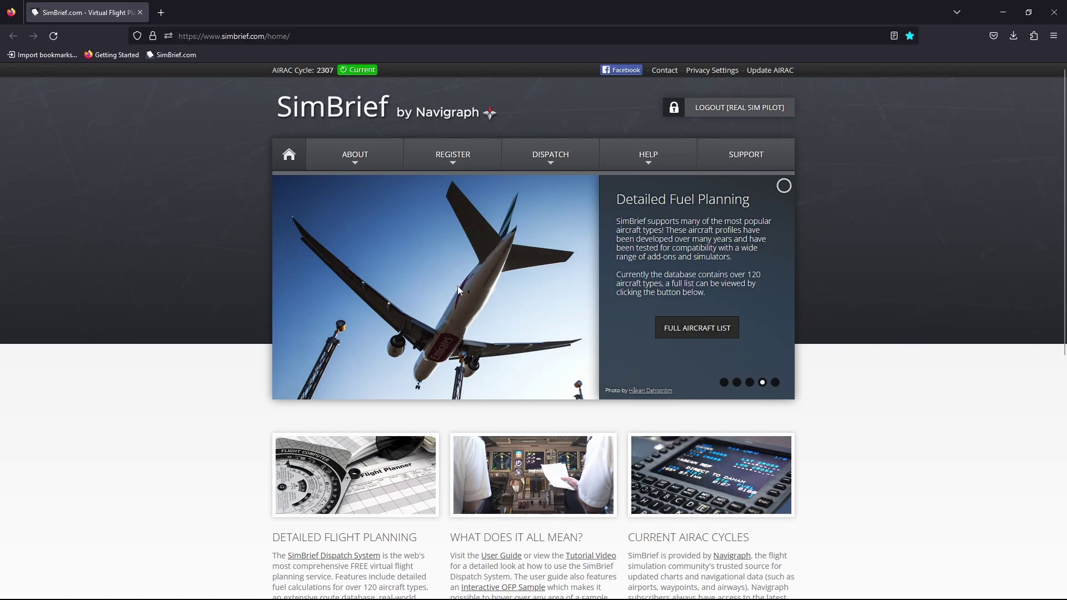
# Step: Go to DISPATCH > DISPATCH SYSTEM and start a New Flight
pyautogui.moveTo(549, 161)
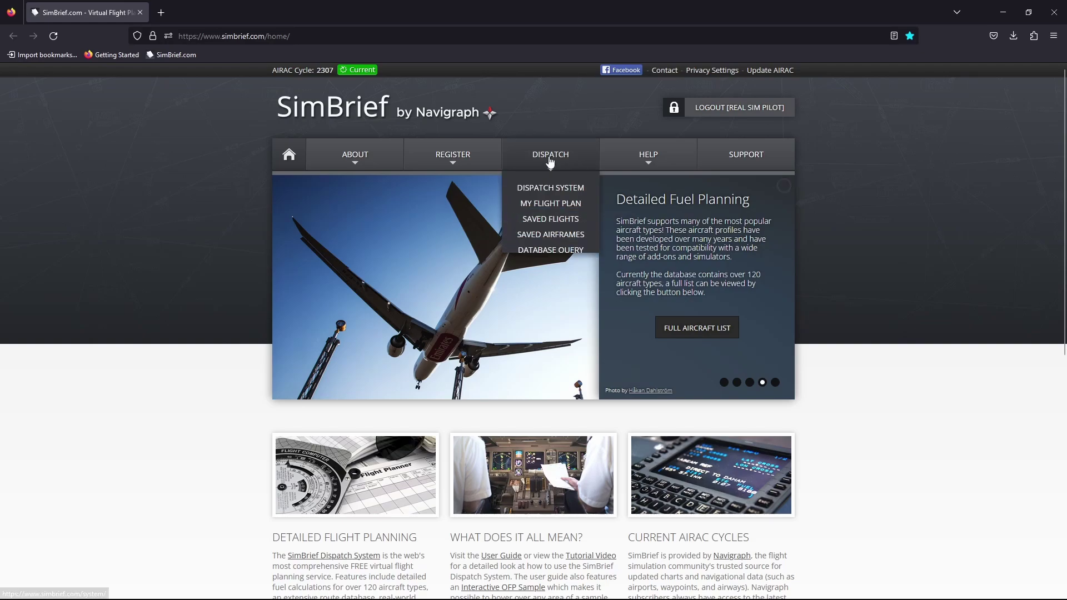
pyautogui.click(550, 188)
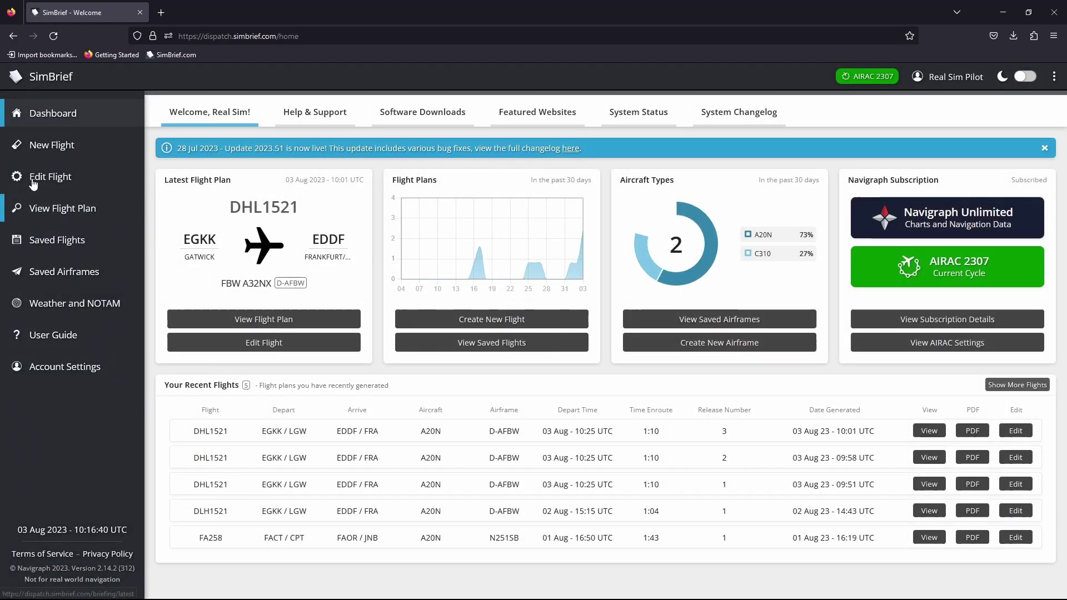
pyautogui.click(35, 147)
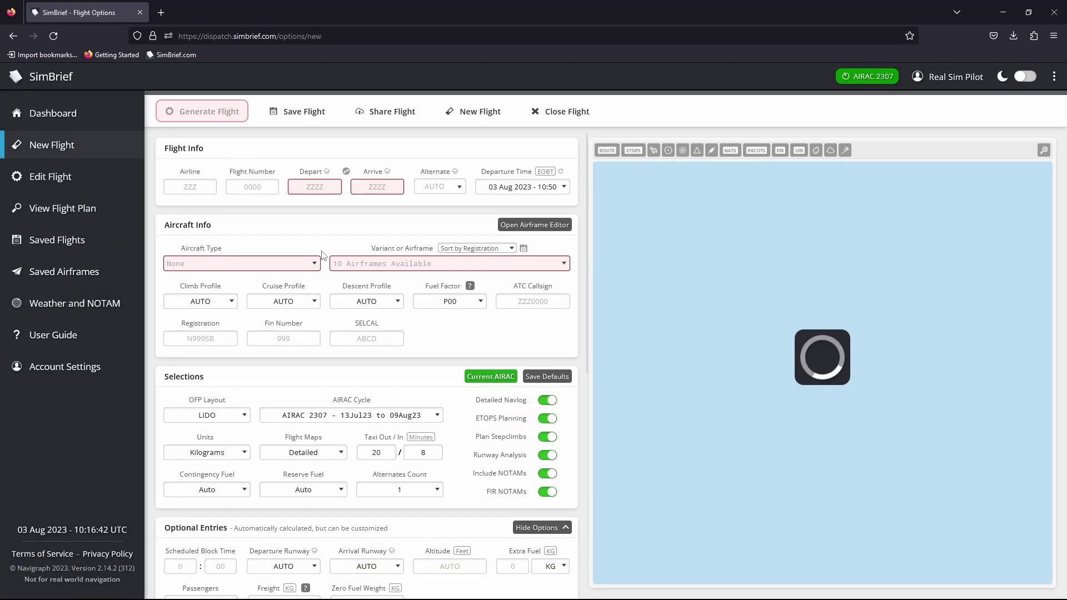
# Step: Enter airline DHL, flight number 123, departing EGKK and arriving EDDM
pyautogui.click(202, 186)
pyautogui.write('DHL')
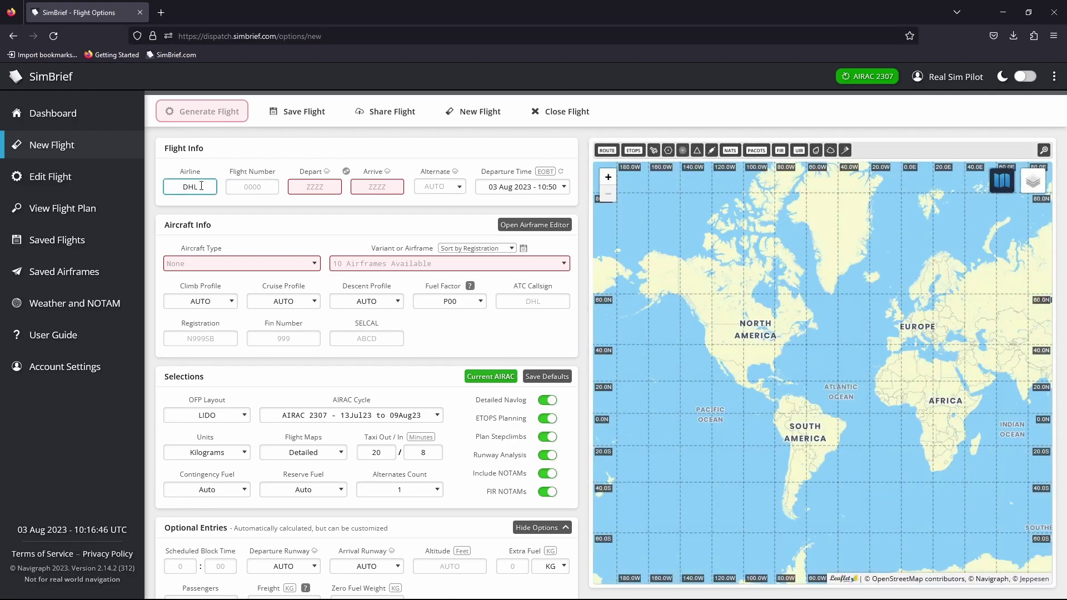
pyautogui.press('Tab')
pyautogui.write('123')
pyautogui.press('Tab')
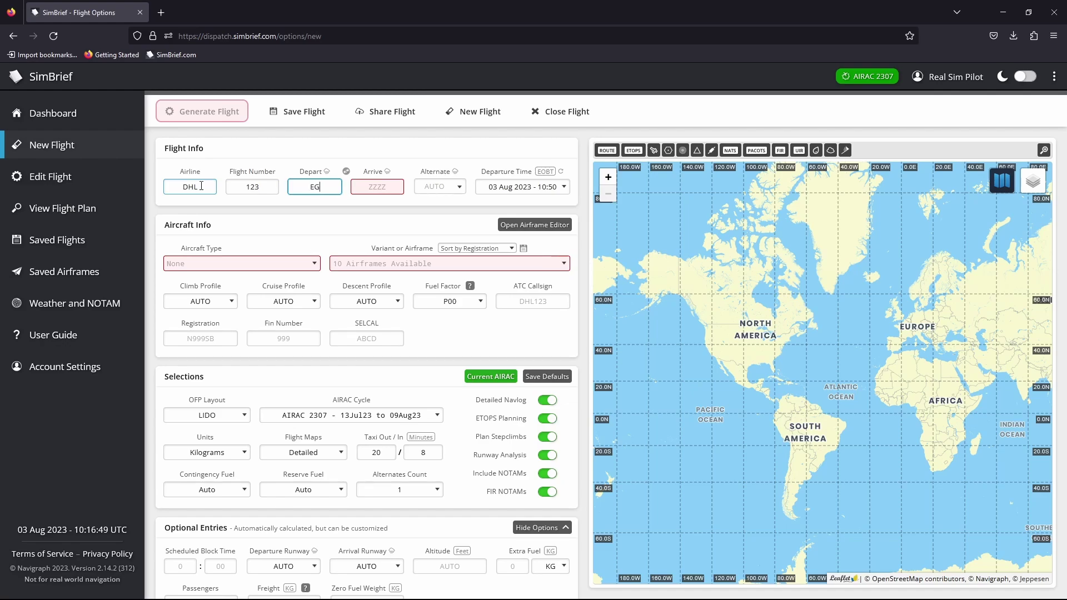
pyautogui.press('Tab')
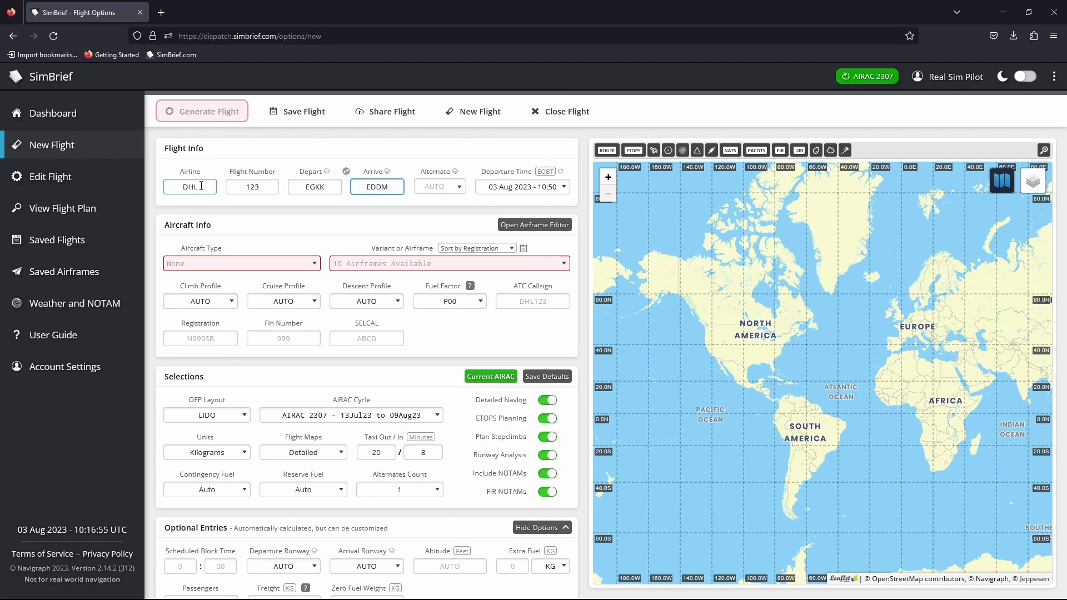
# Step: Choose the A20N (A320-251N) aircraft and set the cruise altitude to 35000 ft
pyautogui.click(201, 261)
pyautogui.press('Down')
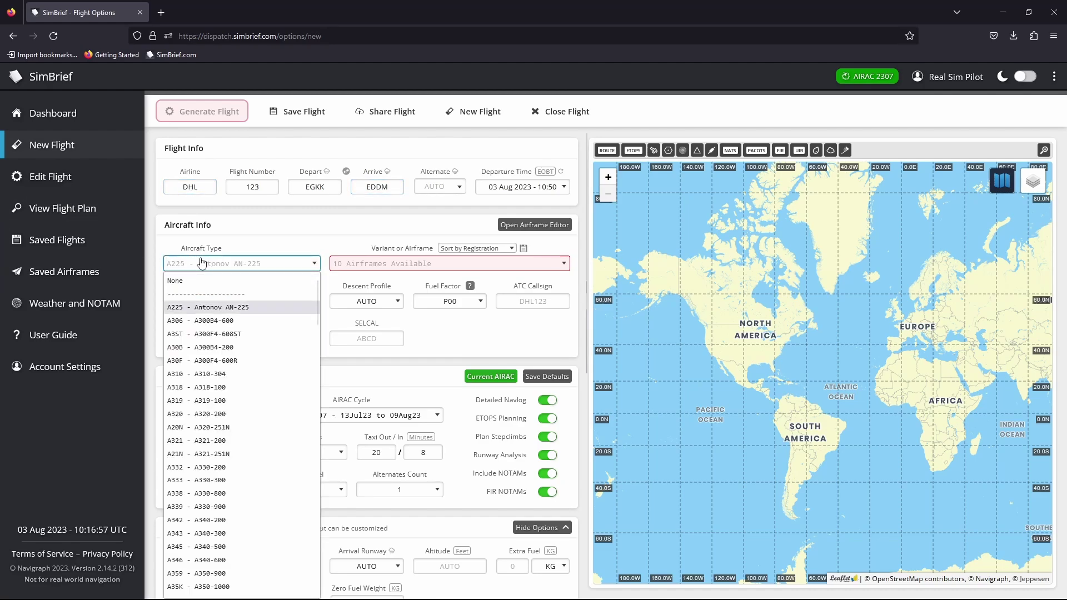
pyautogui.write('A20N - A320-251N')
pyautogui.click(198, 427)
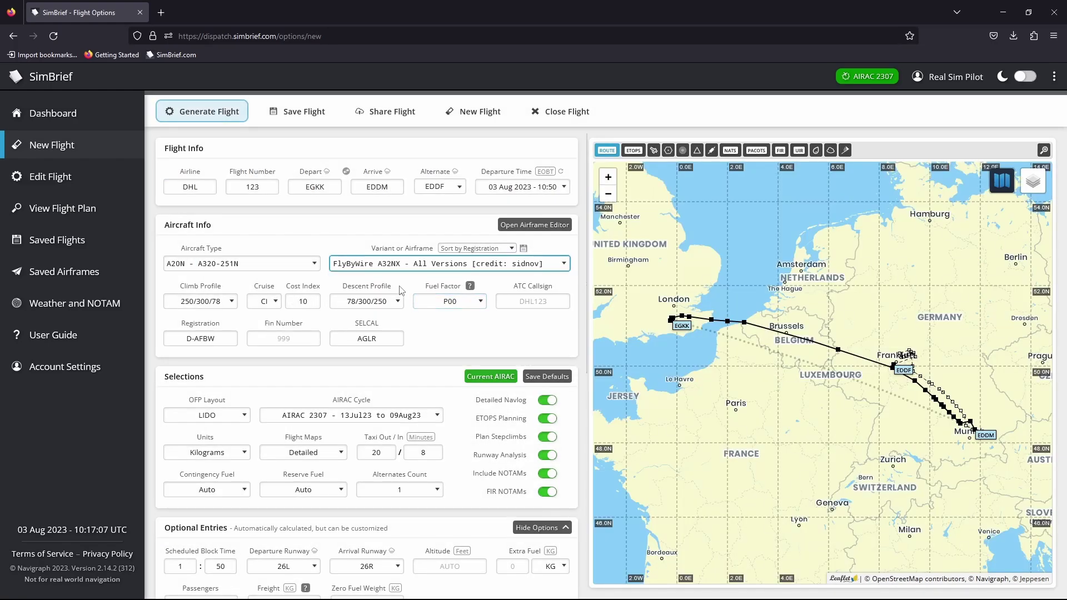
pyautogui.scroll(-4, 433, 368)
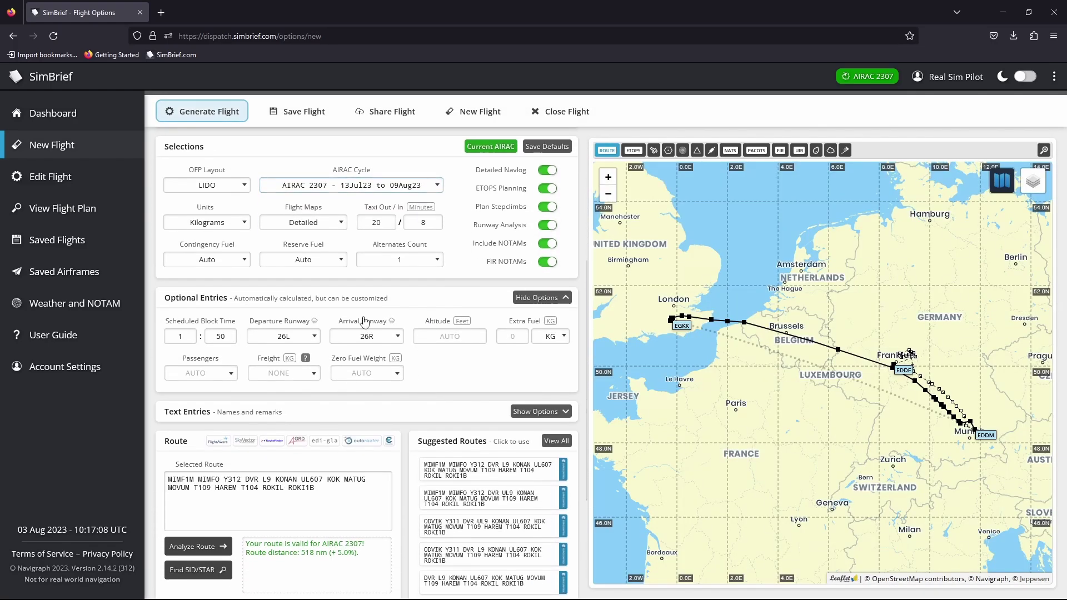
pyautogui.click(440, 338)
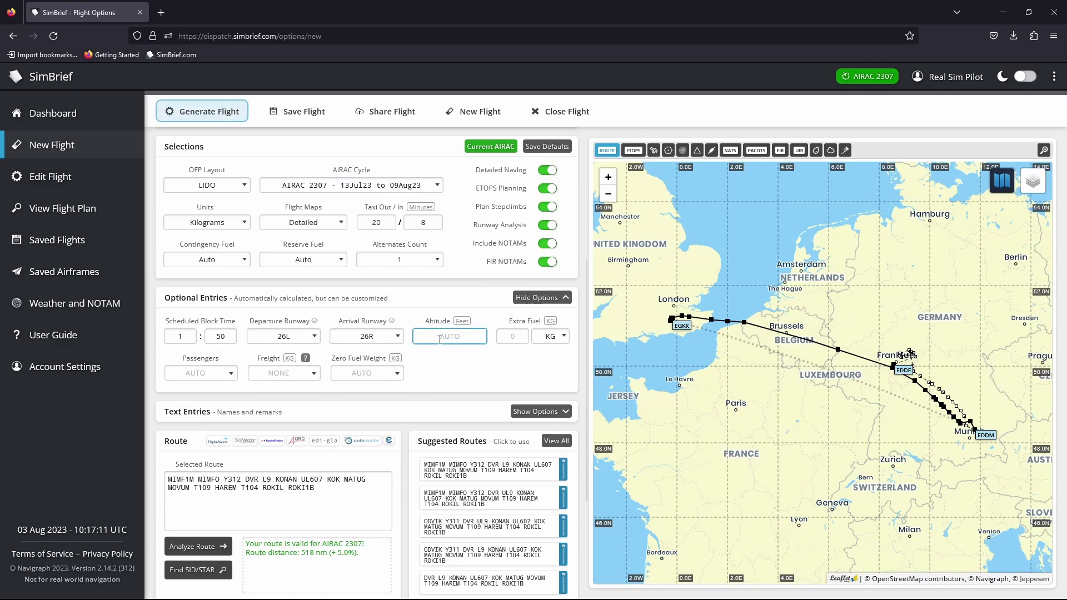
pyautogui.write('35000')
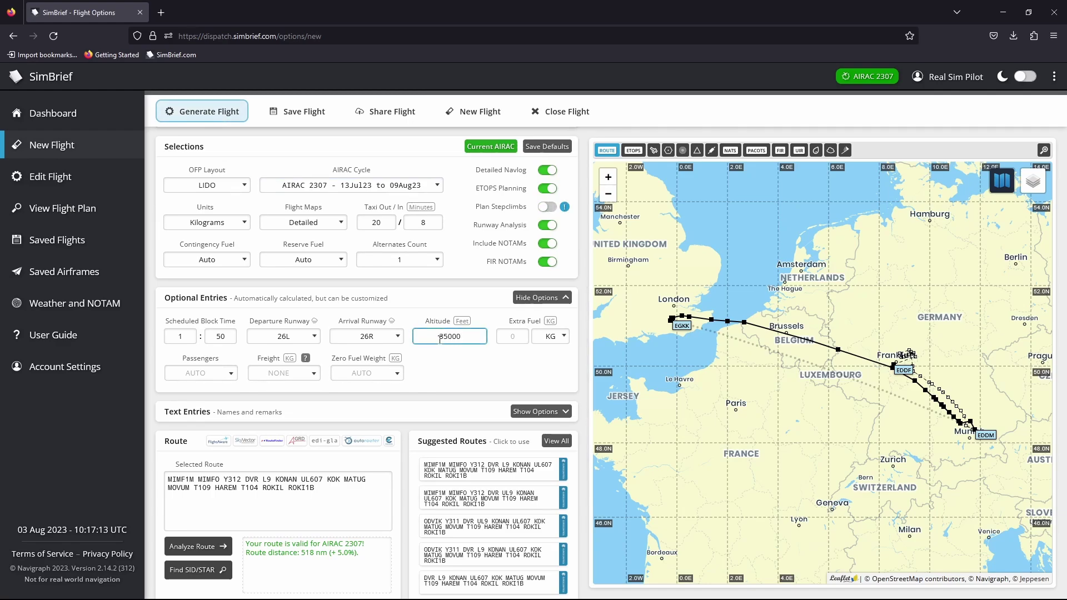
pyautogui.scroll(-3, 484, 367)
pyautogui.scroll(7, 476, 362)
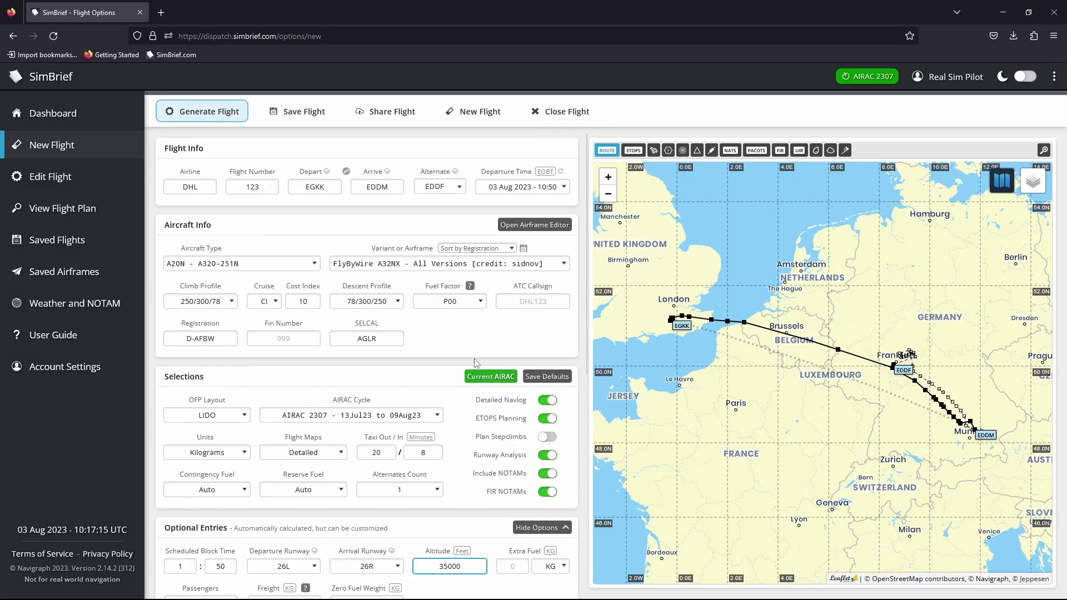
pyautogui.scroll(-5, 281, 385)
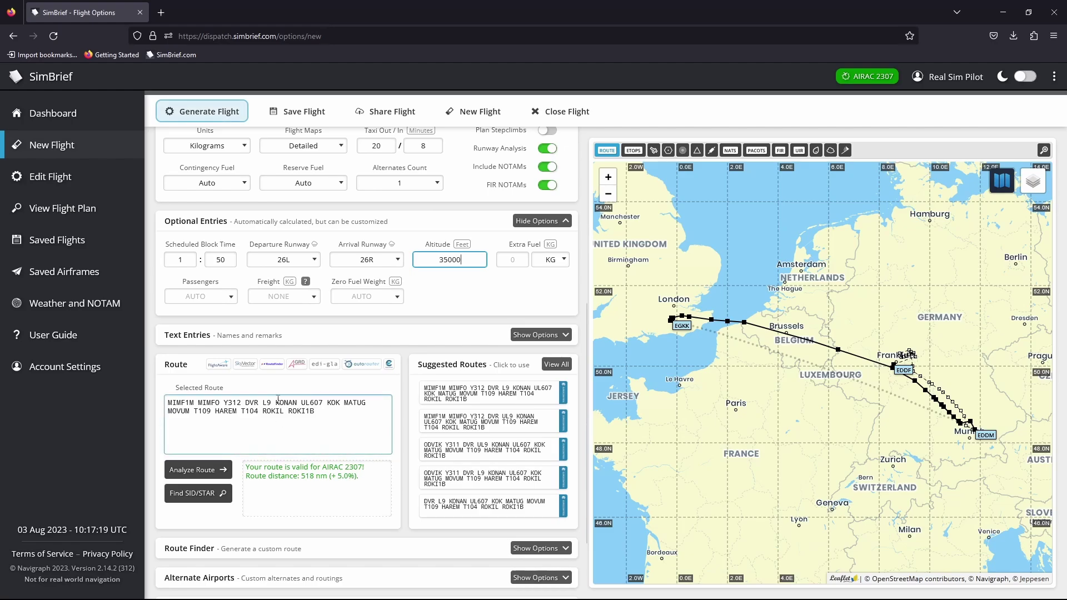
pyautogui.scroll(5, 351, 384)
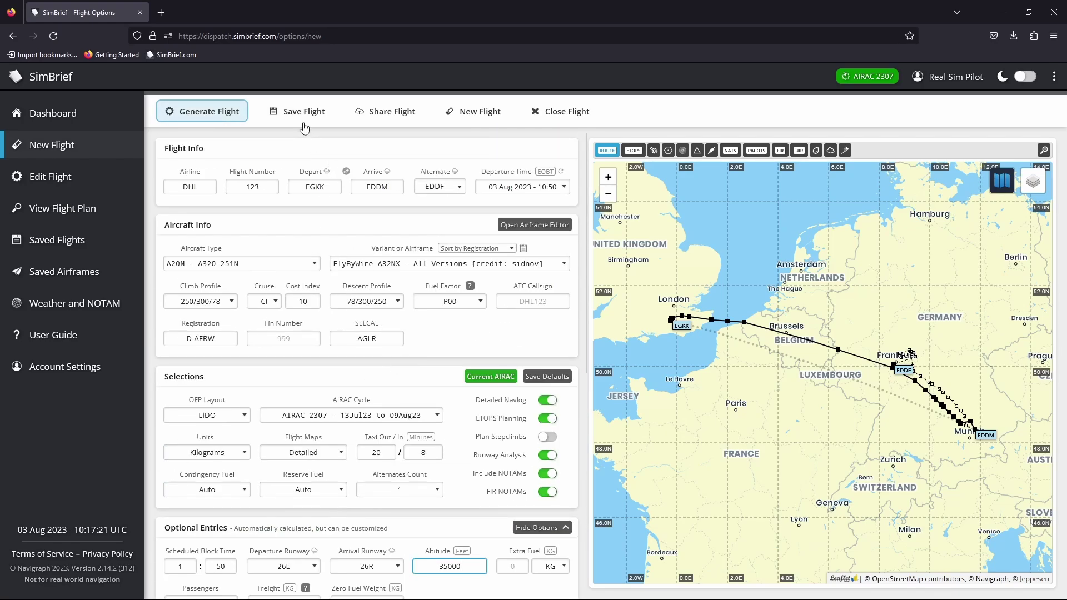
# Step: Generate the DHL123 EGKK–EDDM briefing and save its XML Datafile to Downloads
pyautogui.click(211, 114)
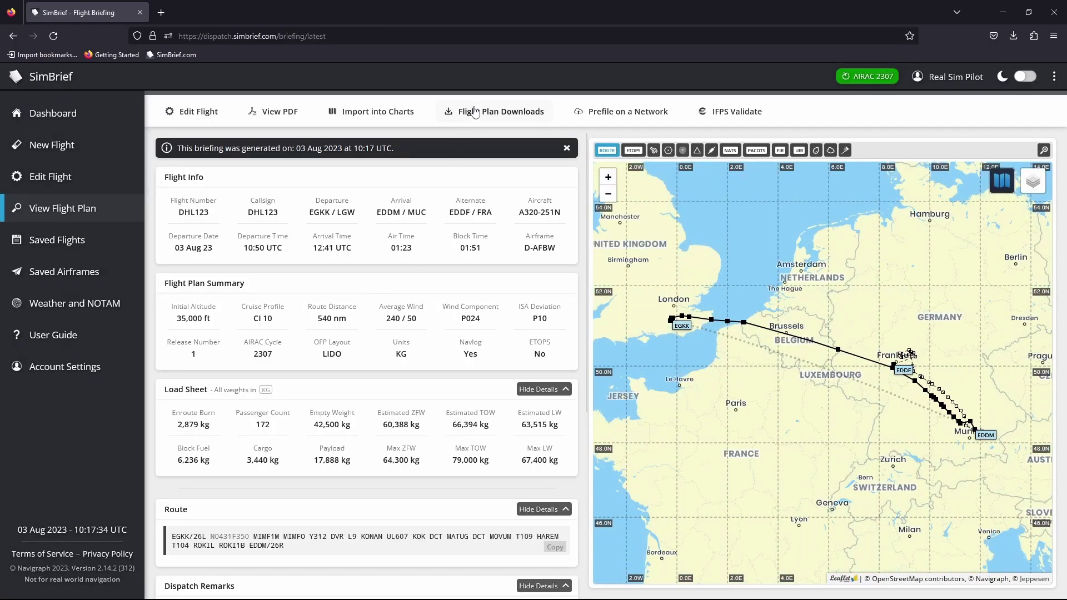
pyautogui.click(475, 113)
pyautogui.scroll(-10, 534, 500)
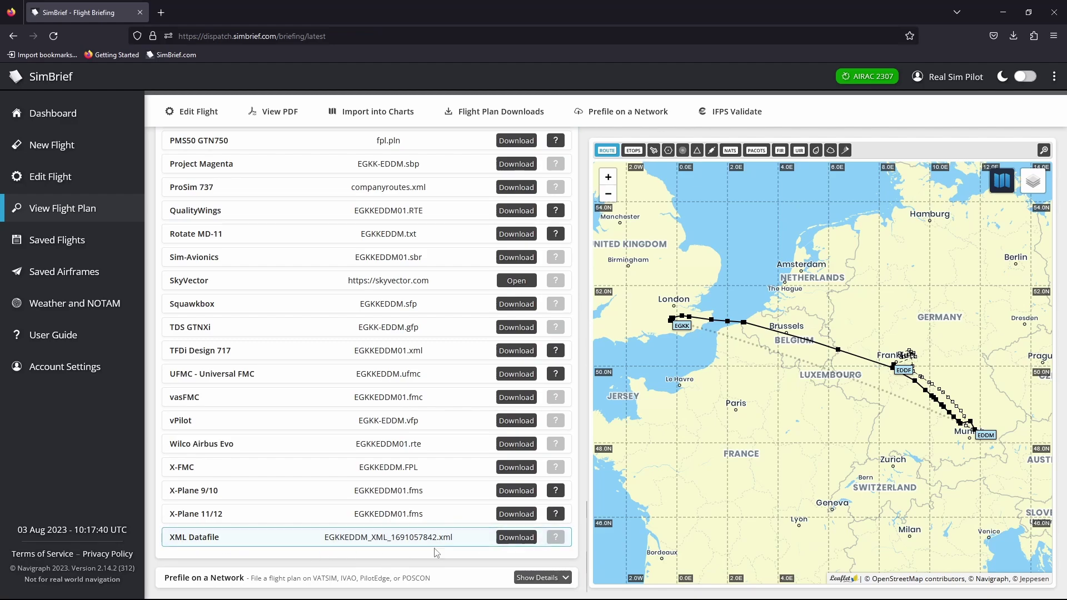
pyautogui.rightClick(516, 537)
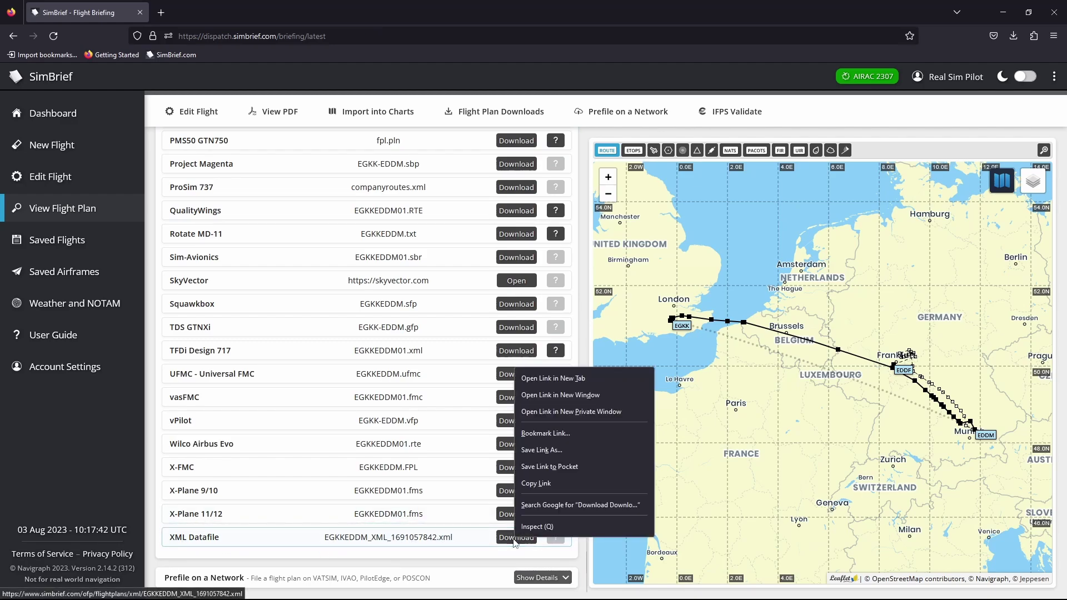
pyautogui.click(532, 451)
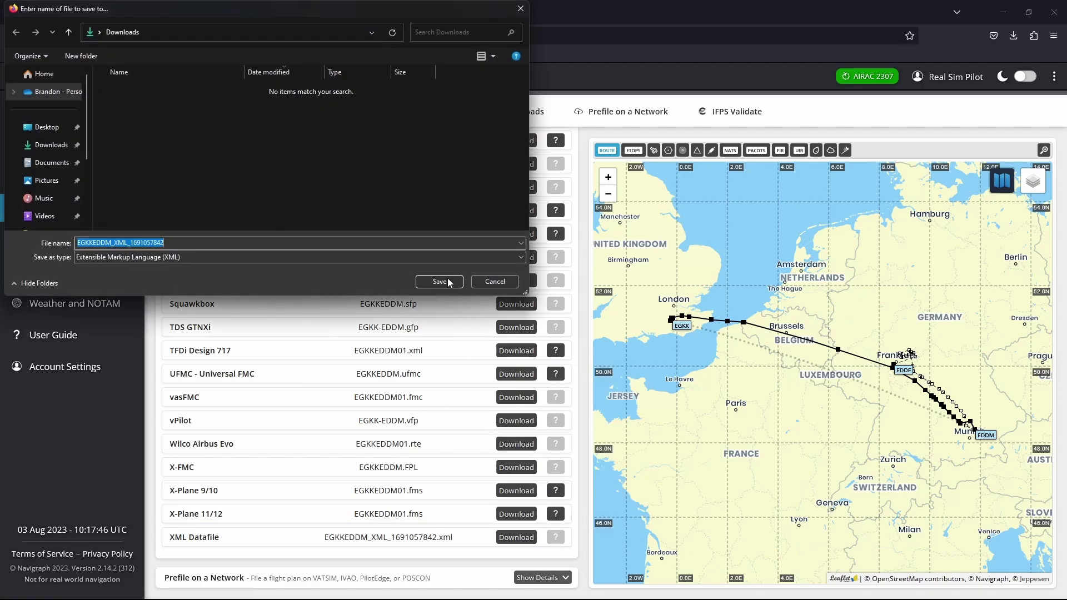
pyautogui.click(439, 282)
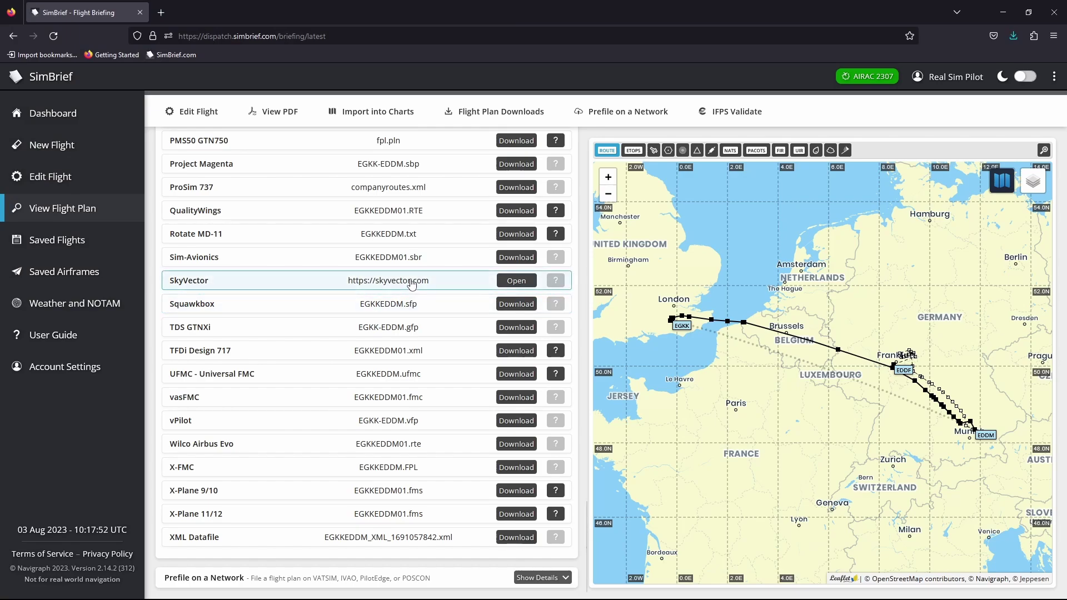
pyautogui.scroll(15, 412, 284)
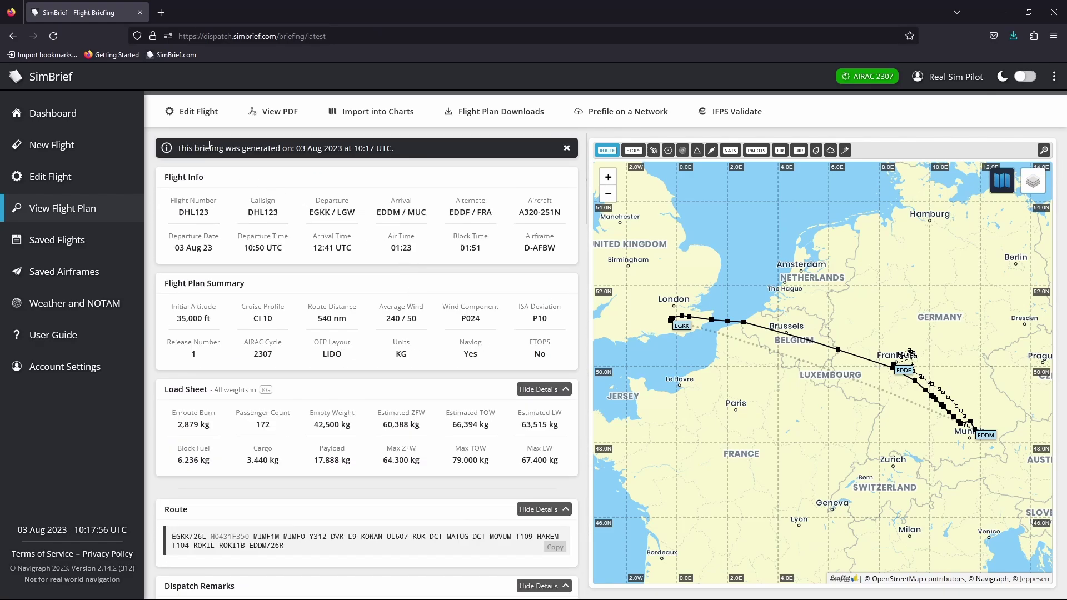
# Step: Start a new flight AAL 123 from KLAX to KJFK with KIAD as alternate
pyautogui.click(83, 146)
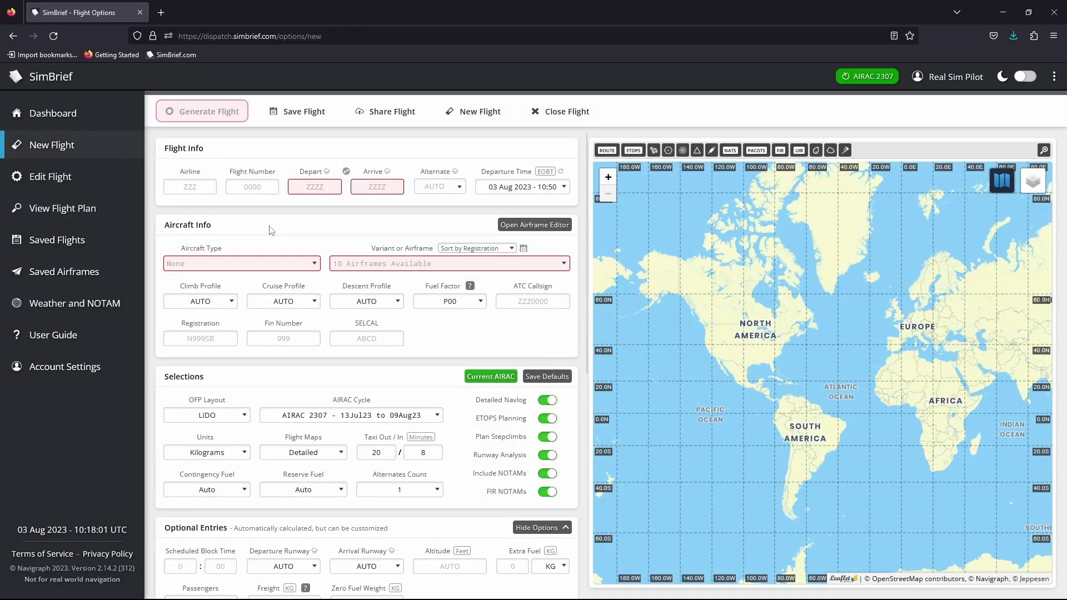
pyautogui.click(206, 193)
pyautogui.write('AAL')
pyautogui.click(232, 186)
pyautogui.click(304, 188)
pyautogui.write('KLAX')
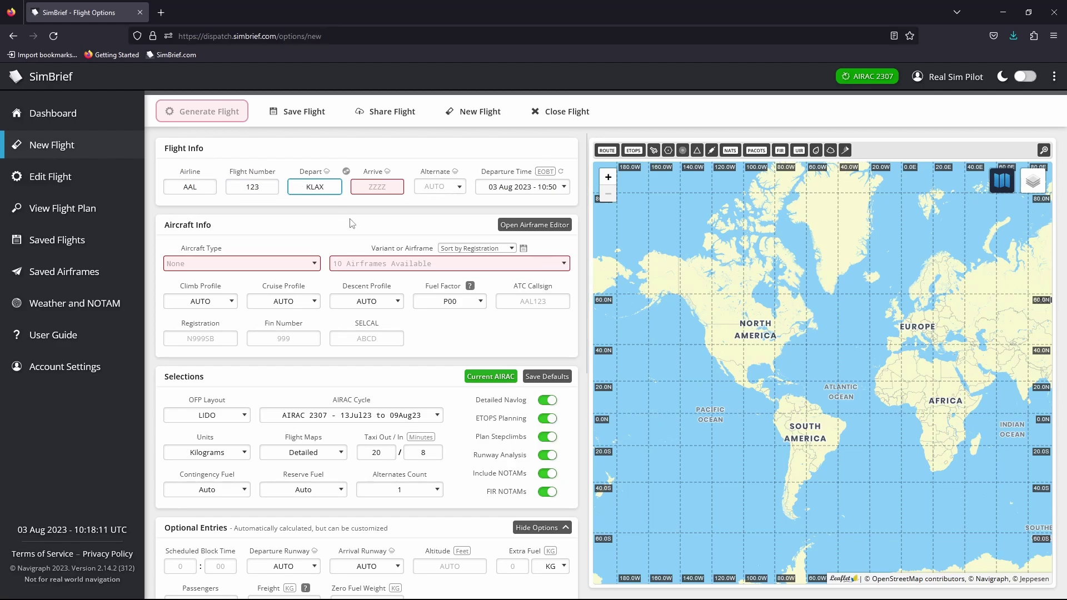
pyautogui.click(371, 189)
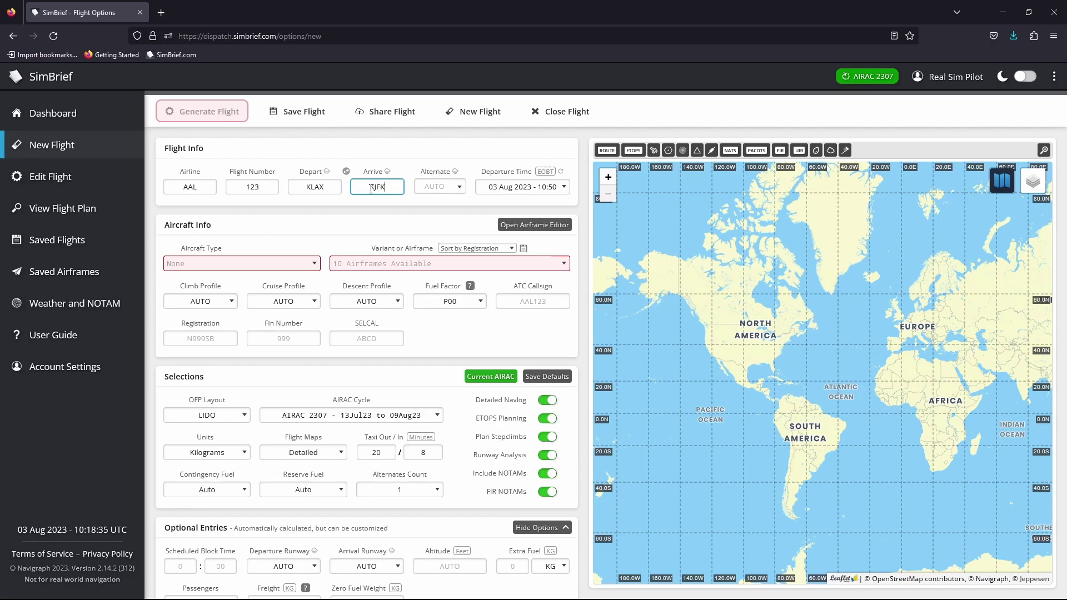
pyautogui.press('Tab')
# Step: Pick the A20N with the FlyByWire A32NX airframe, set 39000 ft cruise, and generate
pyautogui.click(315, 263)
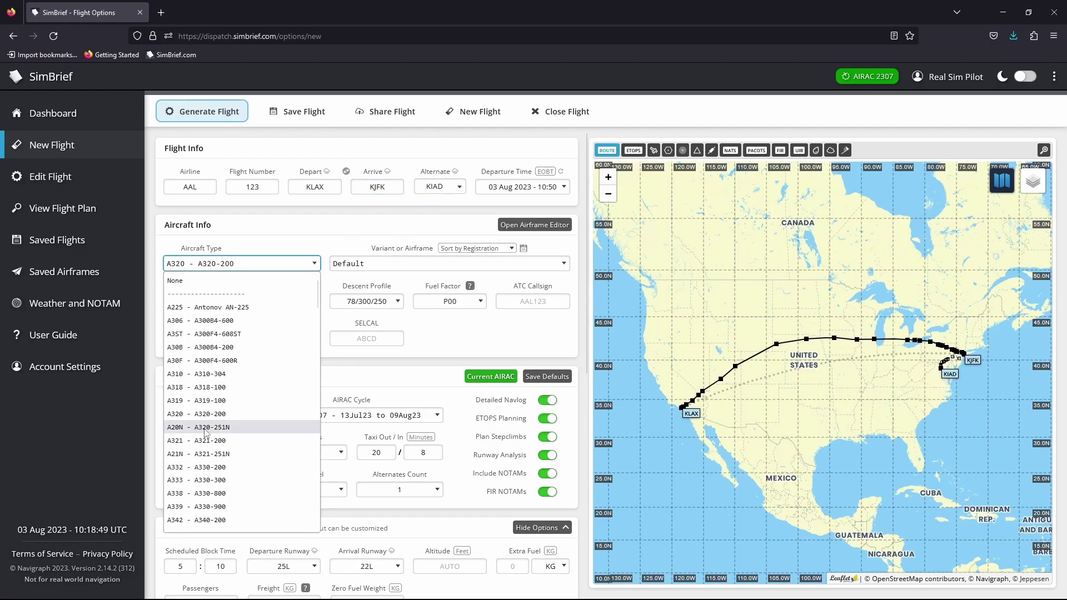
pyautogui.click(250, 320)
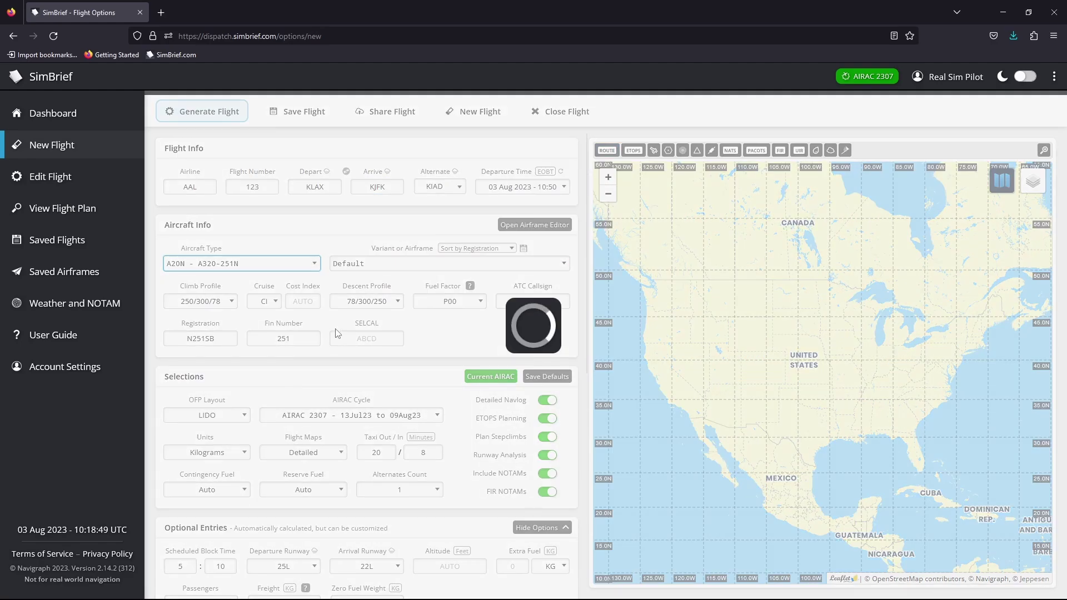
pyautogui.click(364, 269)
pyautogui.click(367, 307)
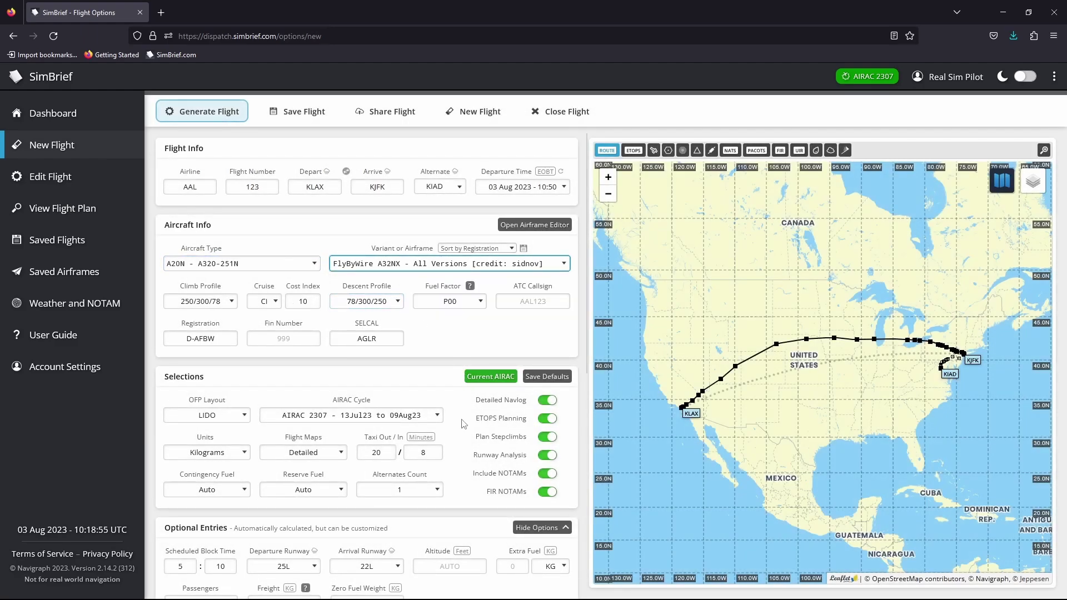
pyautogui.scroll(-7, 467, 435)
pyautogui.scroll(5, 422, 439)
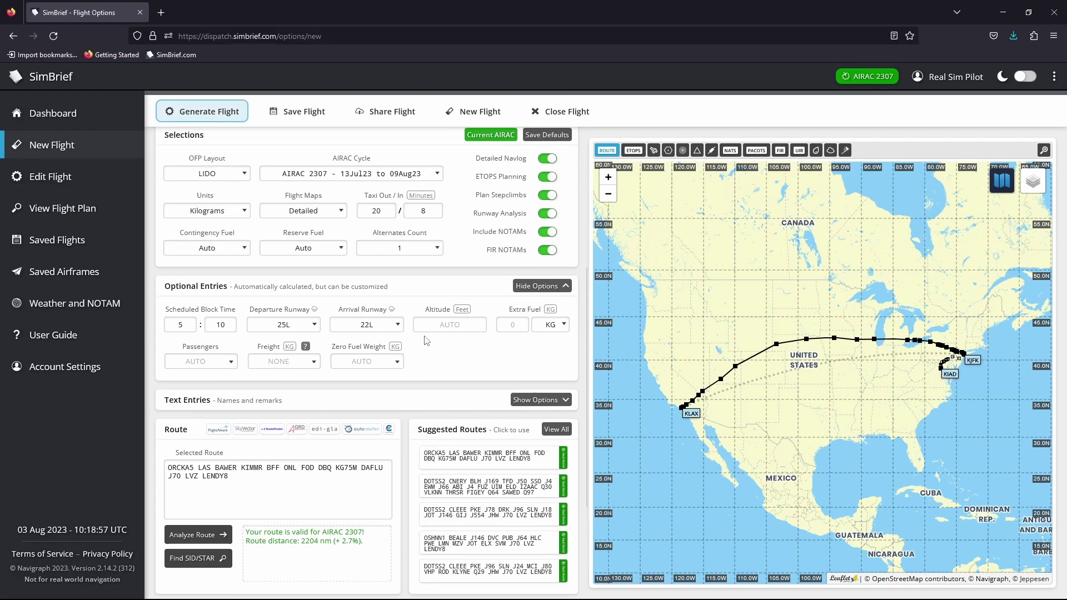
pyautogui.click(425, 327)
pyautogui.write('39000')
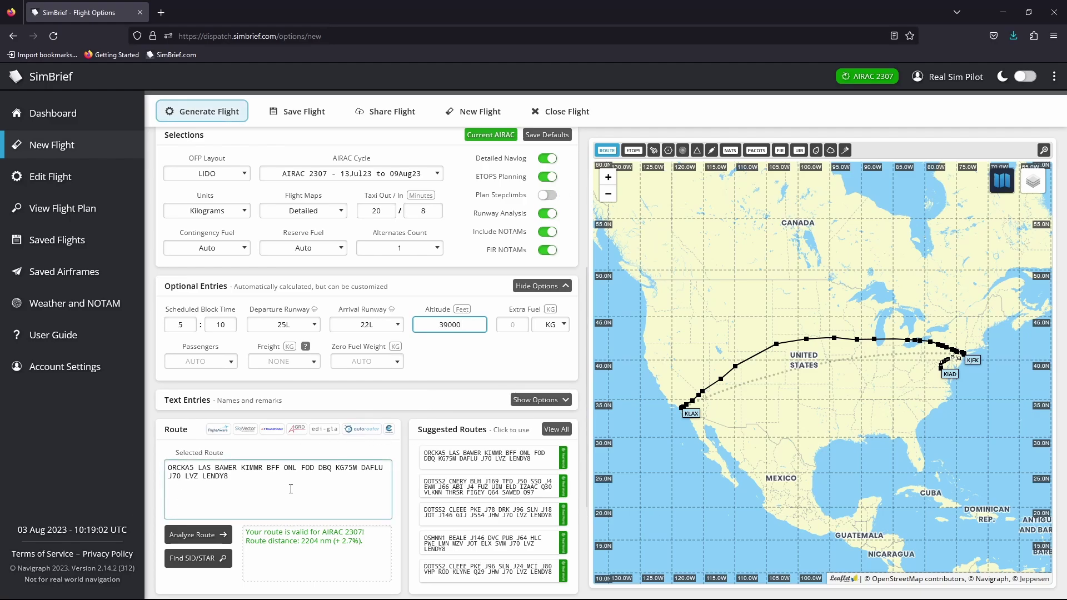
pyautogui.scroll(-3, 305, 497)
pyautogui.scroll(8, 437, 567)
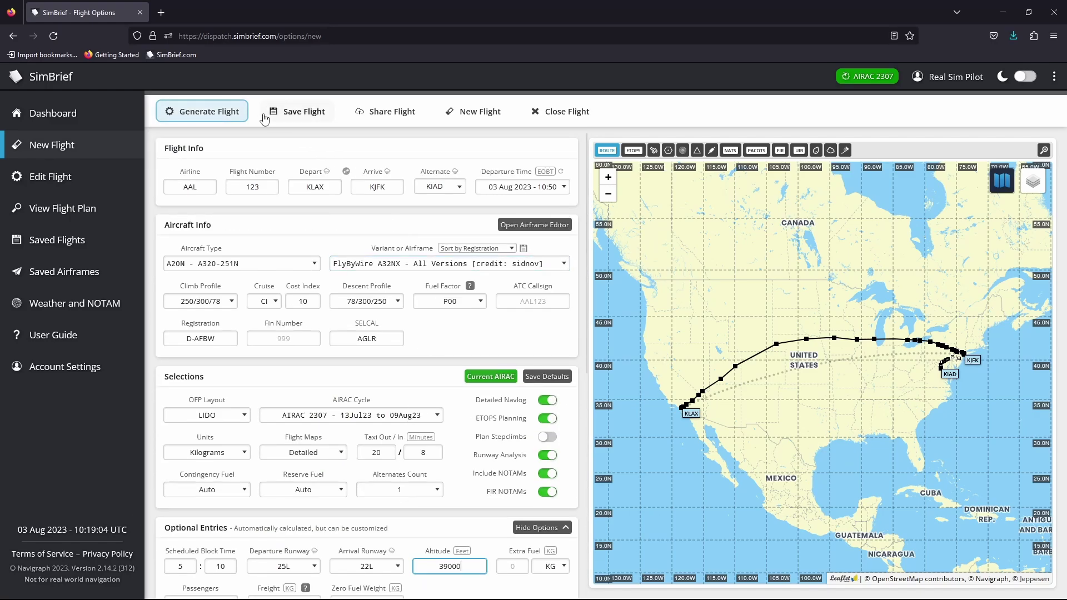
pyautogui.click(220, 113)
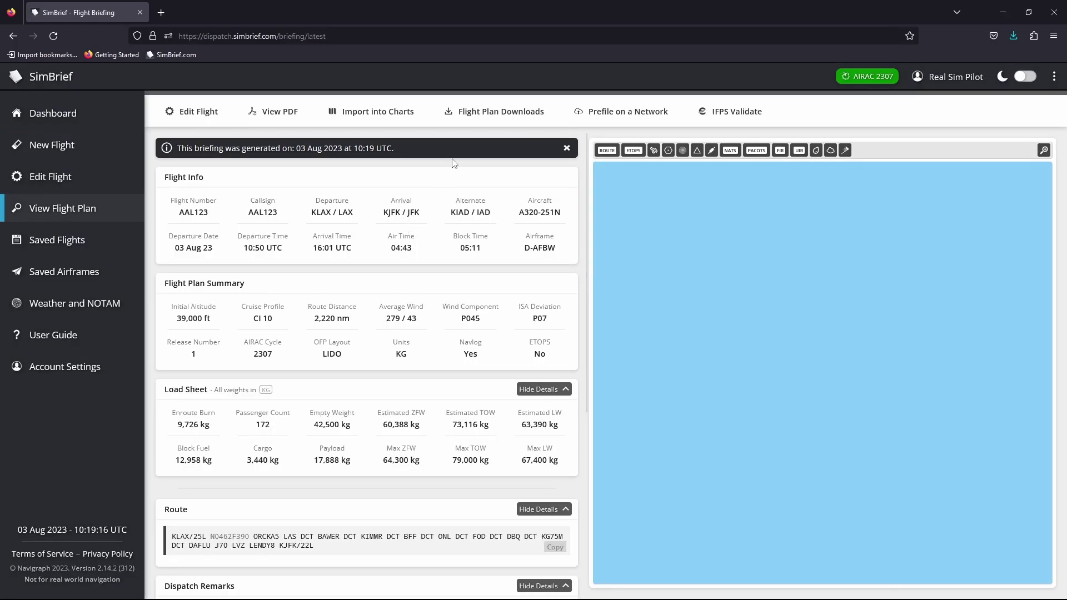
# Step: Save the KLAX–KJFK XML Datafile as KLAXKJFK_XML_1691057946.xml in Downloads
pyautogui.click(489, 111)
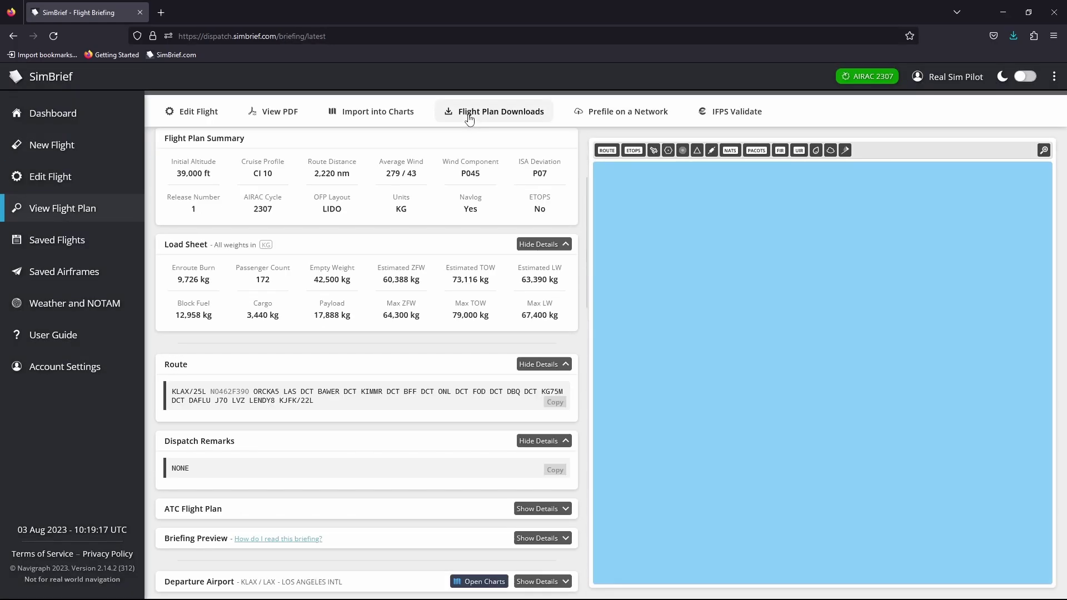
pyautogui.moveTo(585, 339); pyautogui.dragTo(592, 580)
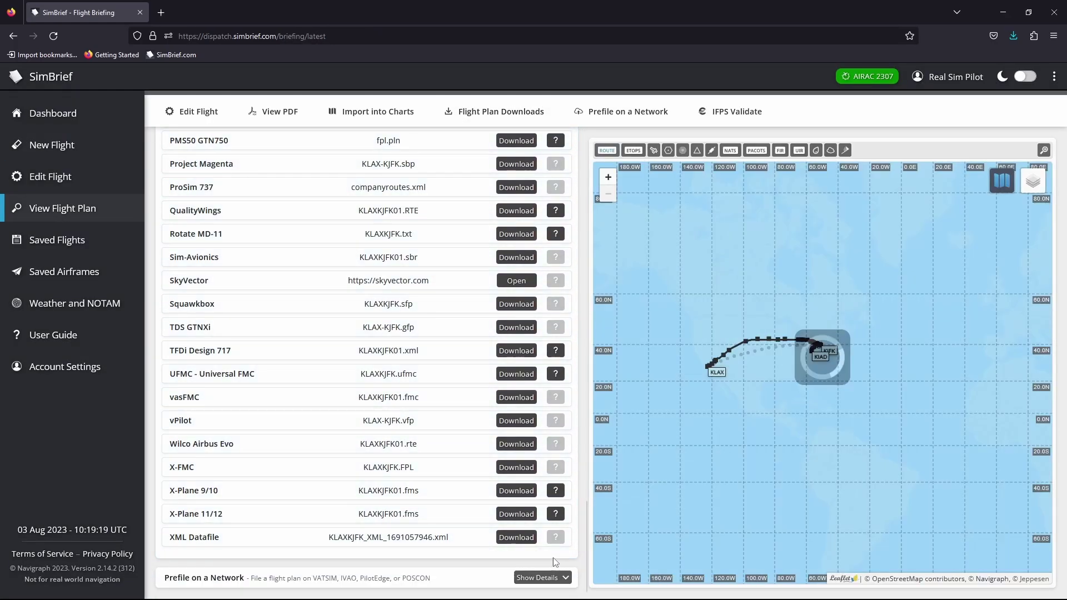
pyautogui.rightClick(520, 537)
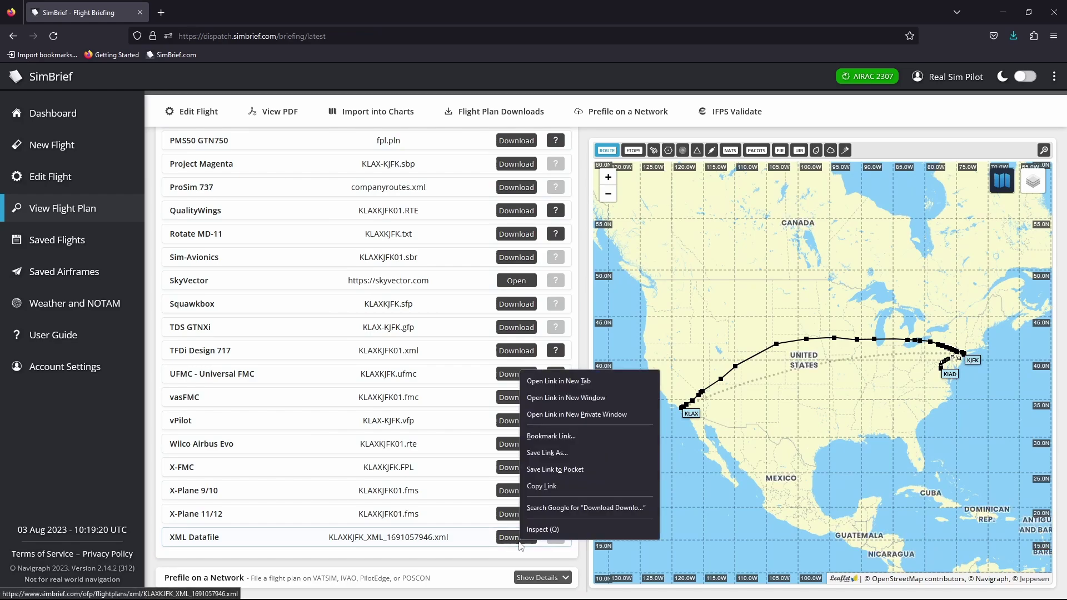
pyautogui.click(555, 453)
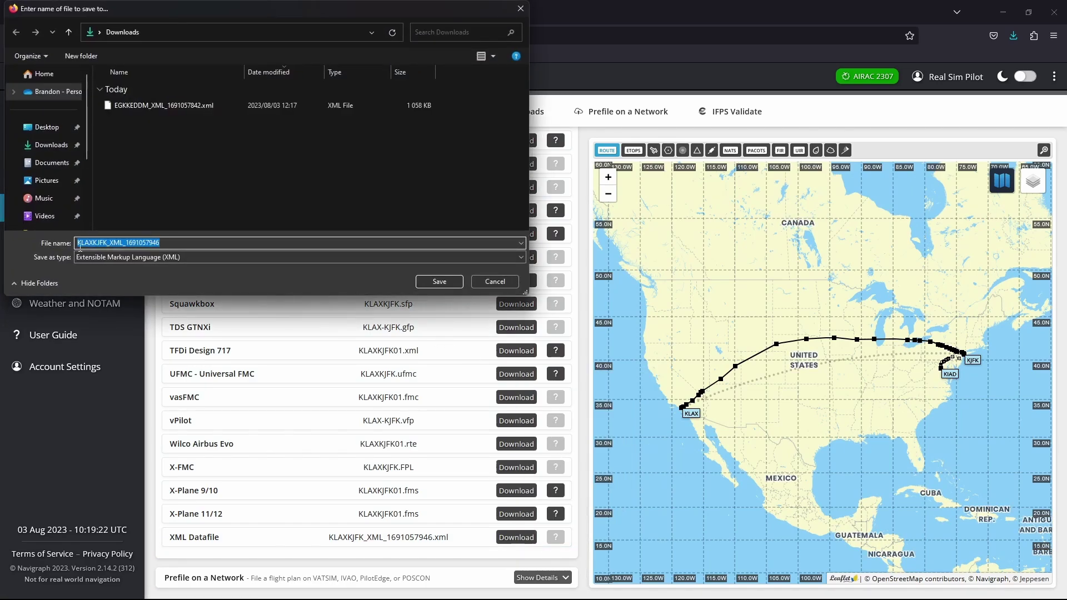
pyautogui.click(440, 282)
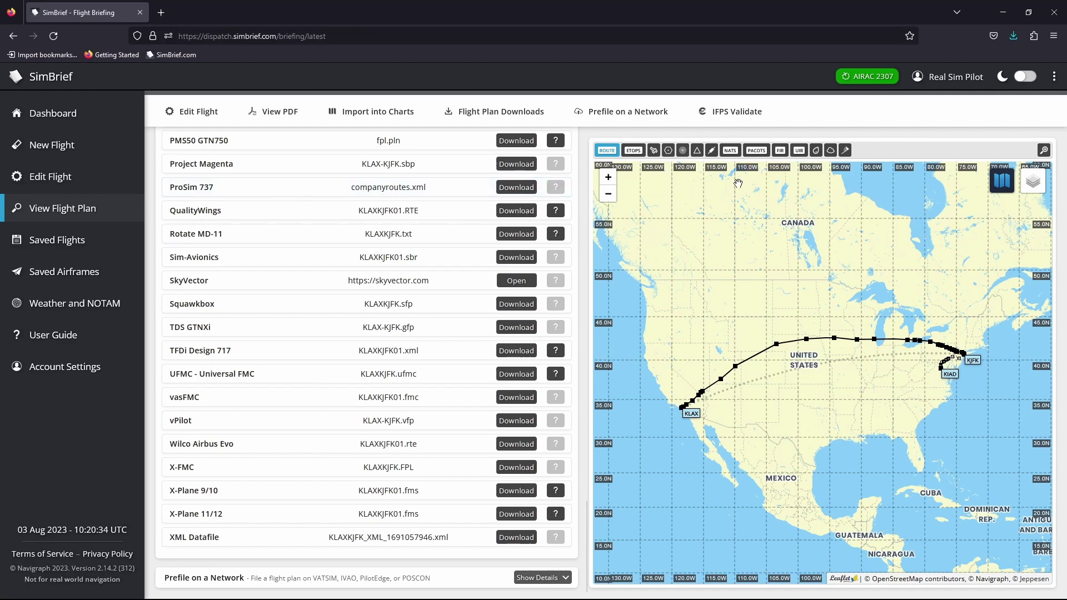
# Step: Reopen SimBridge's resources folder to inspect coroutes, then close Explorer and minimize the installer
pyautogui.click(1003, 16)
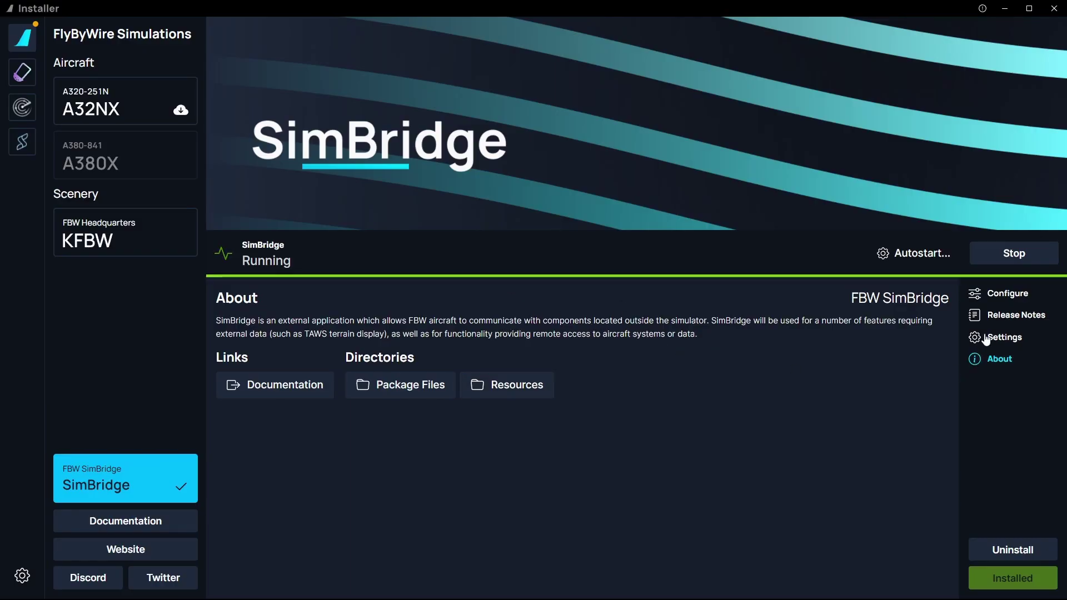
pyautogui.click(1000, 294)
pyautogui.click(995, 359)
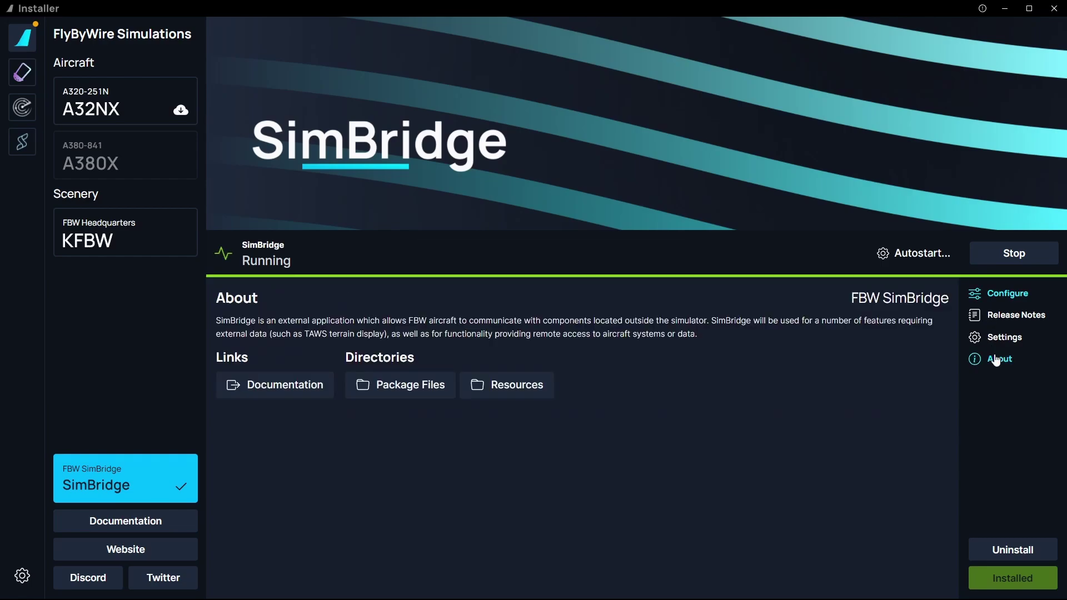
pyautogui.click(543, 381)
pyautogui.moveTo(474, 590)
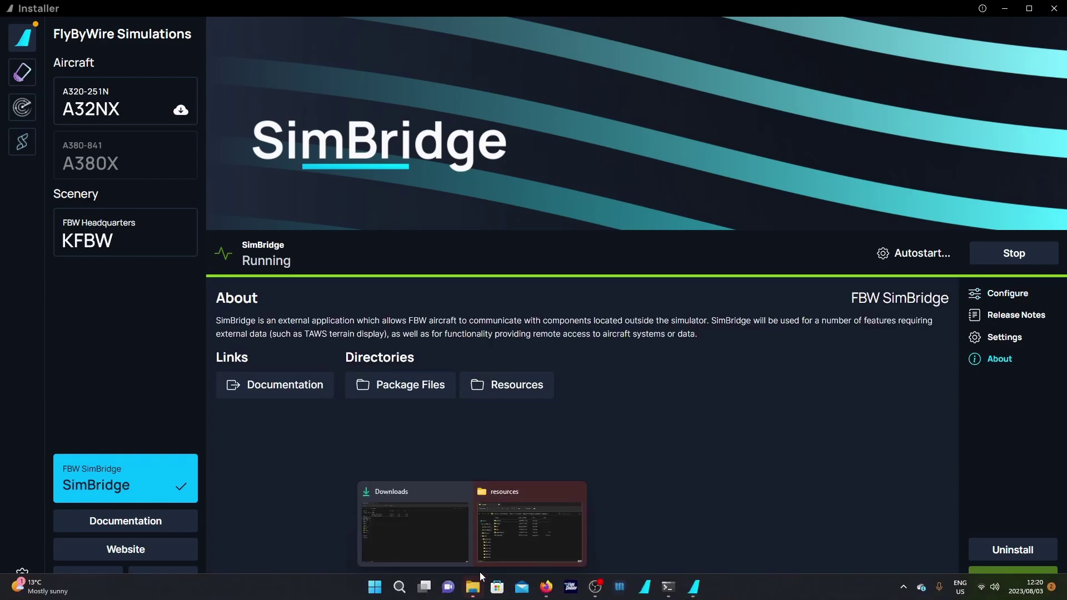
pyautogui.click(506, 545)
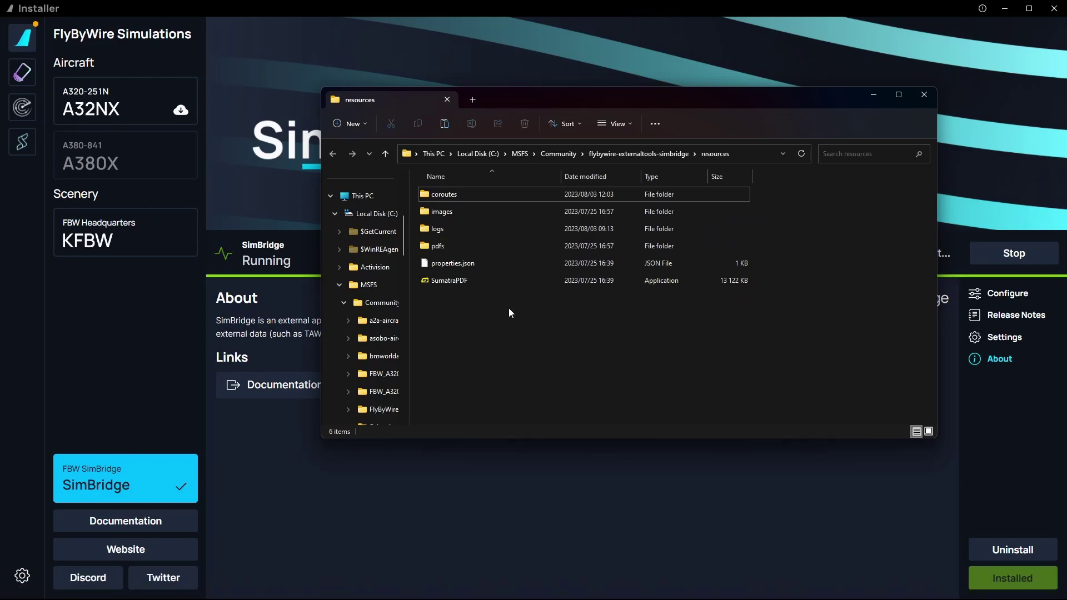
pyautogui.doubleClick(436, 195)
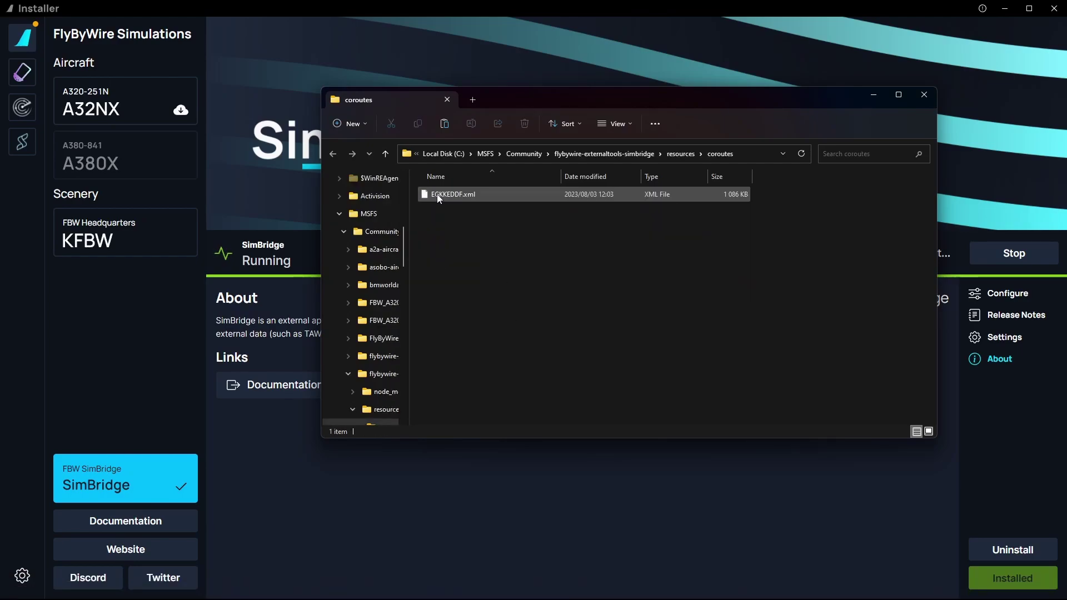
pyautogui.click(333, 154)
pyautogui.click(923, 96)
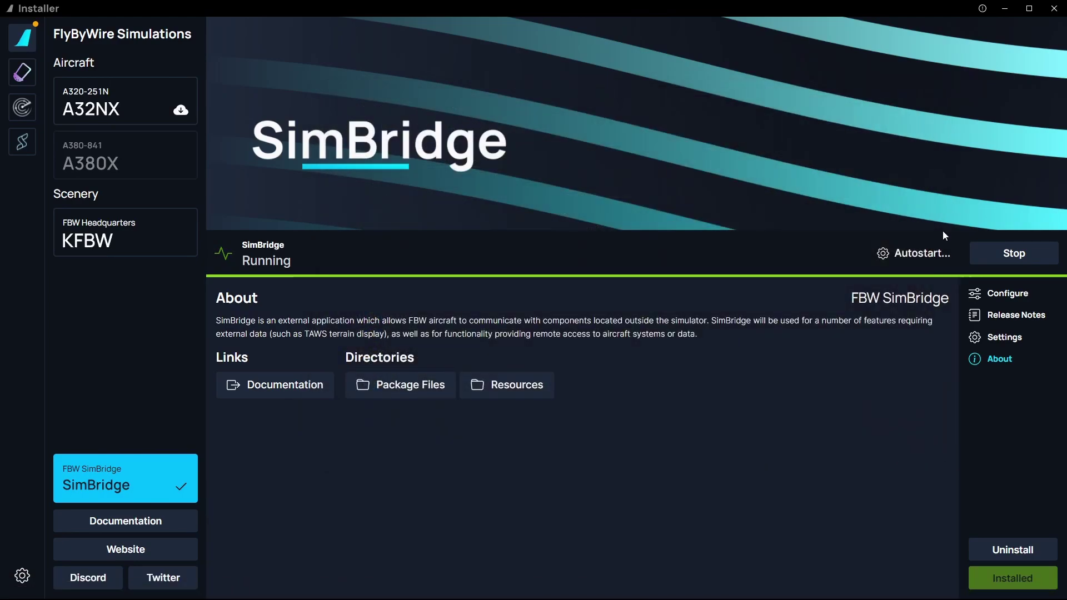
pyautogui.click(1005, 8)
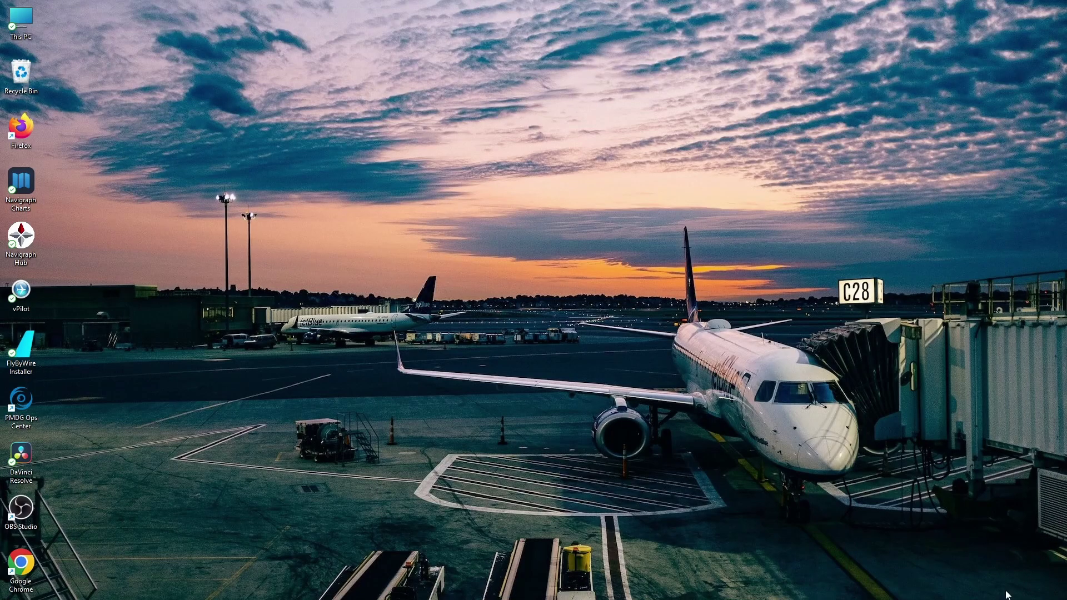
# Step: Open the coroutes folder via the SimBridge tray icon's Open Resources Folder option
pyautogui.moveTo(1007, 597)
pyautogui.click(903, 587)
pyautogui.rightClick(882, 531)
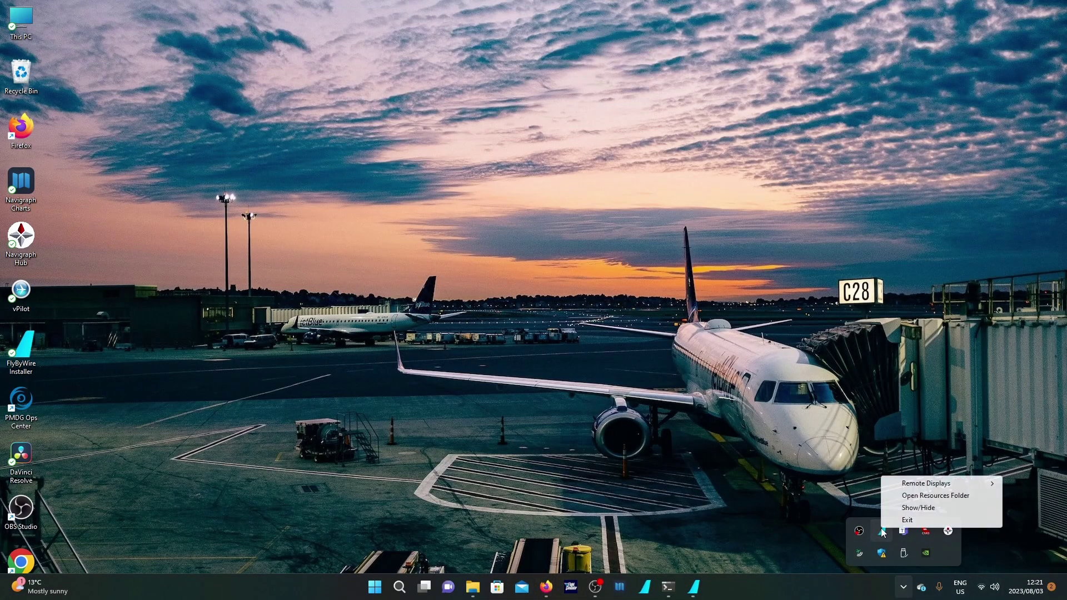
pyautogui.click(913, 495)
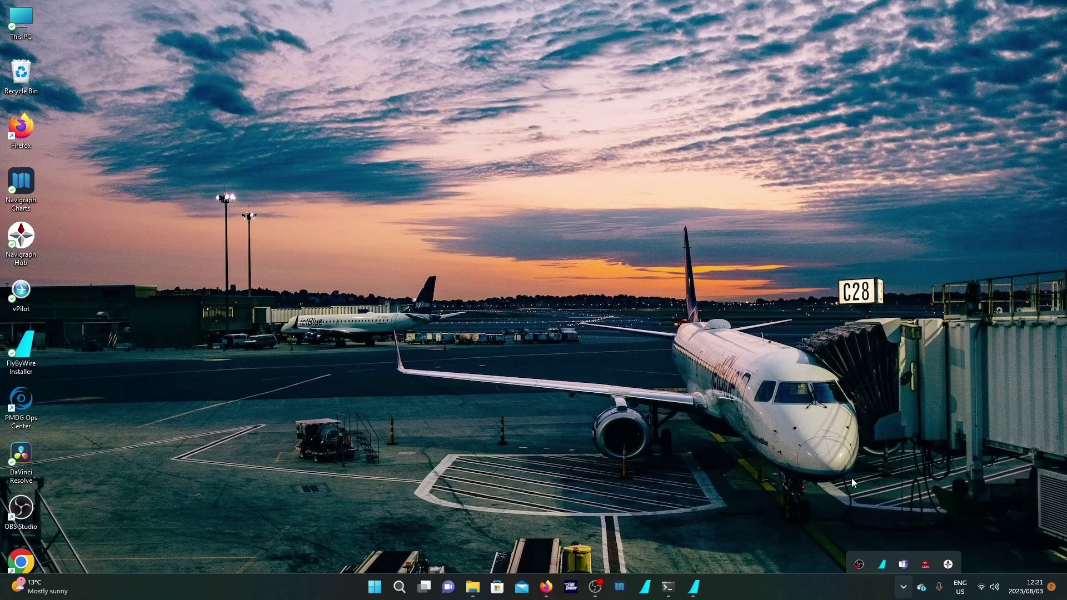
pyautogui.moveTo(489, 554)
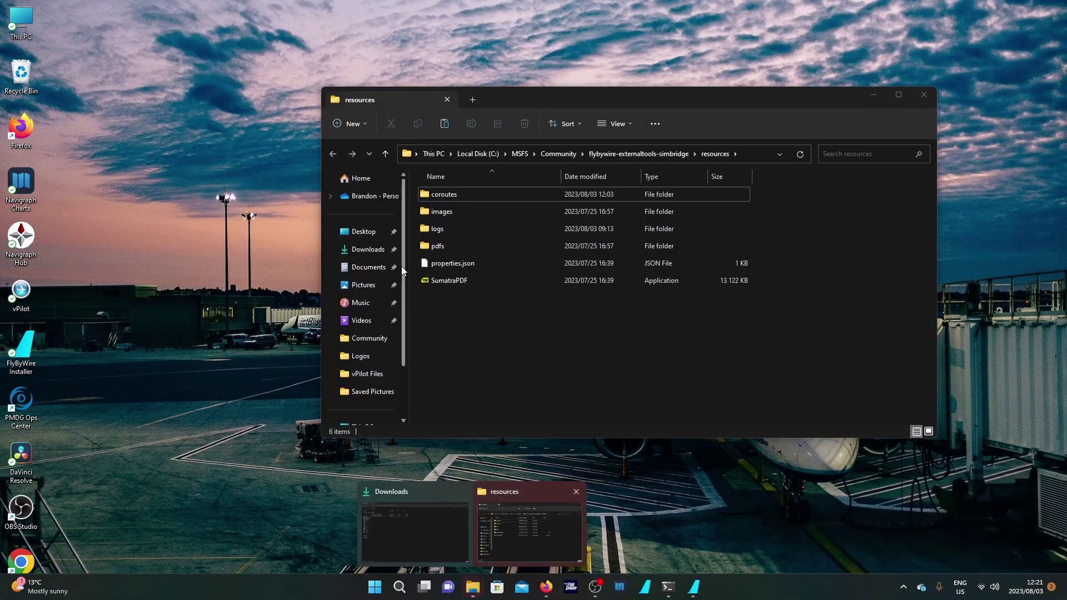
pyautogui.doubleClick(444, 194)
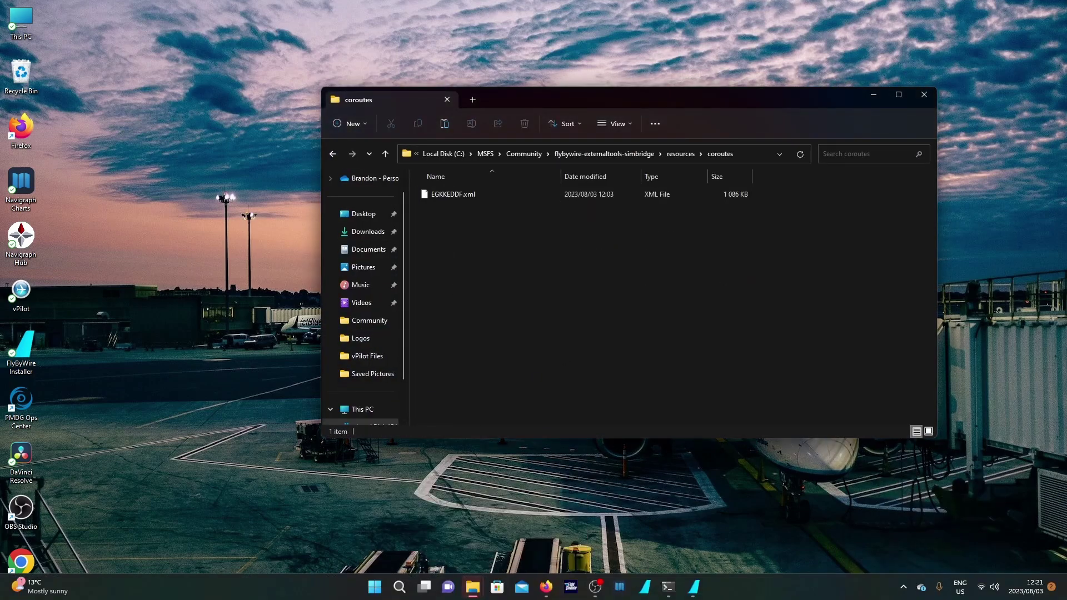
# Step: Cut both SimBrief XML files from Downloads and paste them into coroutes
pyautogui.moveTo(473, 587)
pyautogui.click(426, 535)
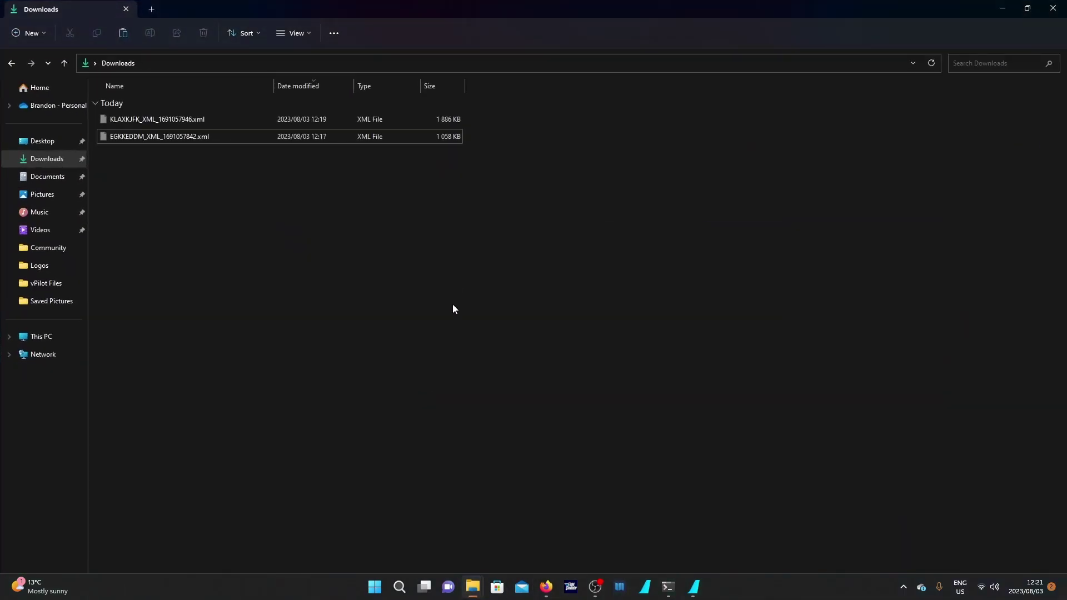
pyautogui.click(1028, 9)
pyautogui.moveTo(504, 85); pyautogui.dragTo(456, 361)
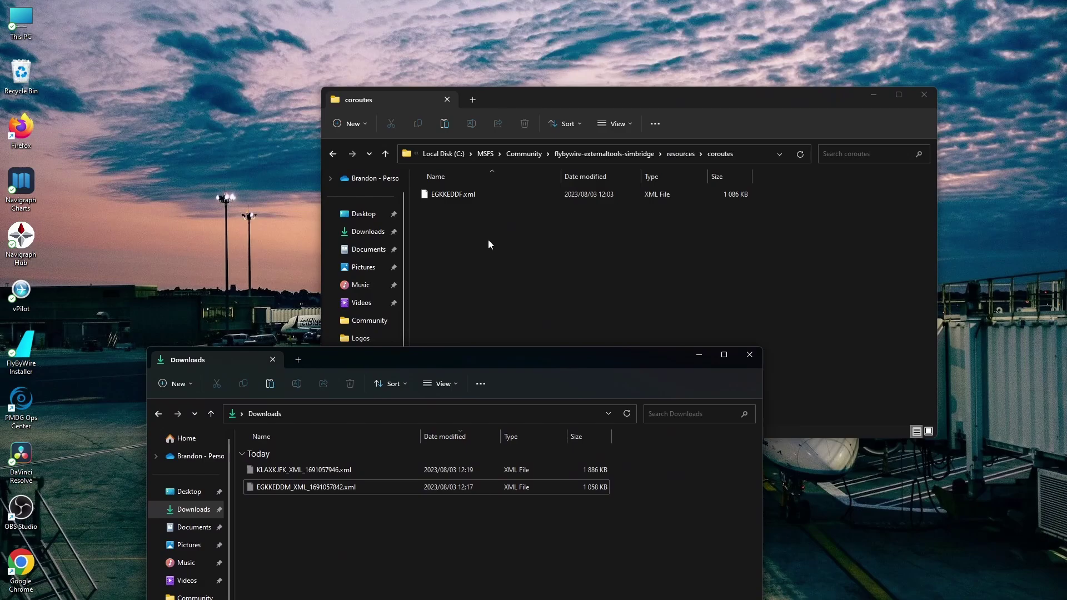
pyautogui.moveTo(355, 496); pyautogui.dragTo(316, 477)
pyautogui.rightClick(315, 476)
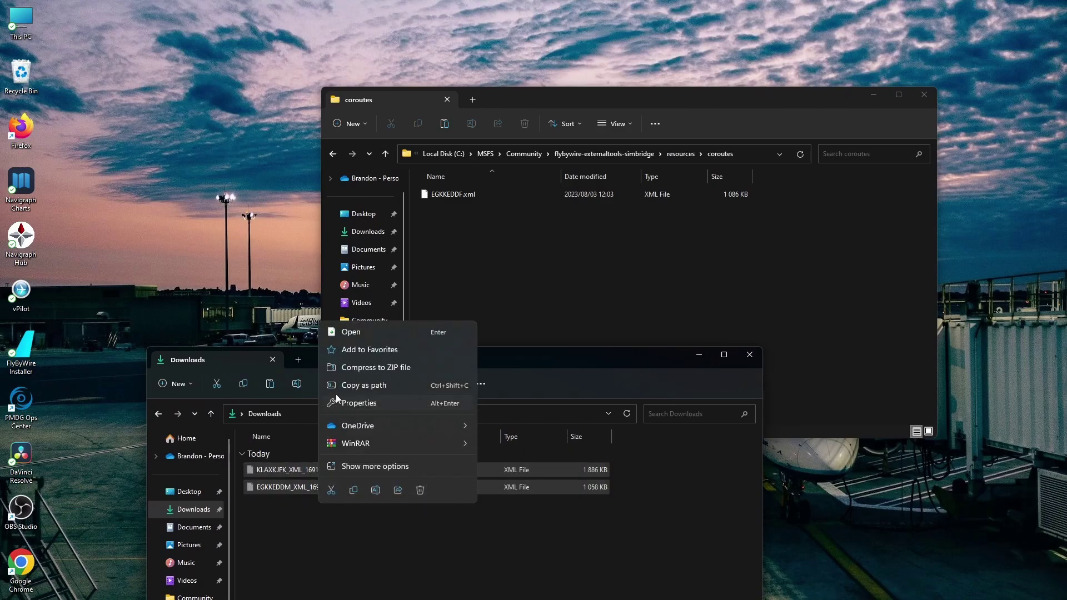
pyautogui.click(331, 490)
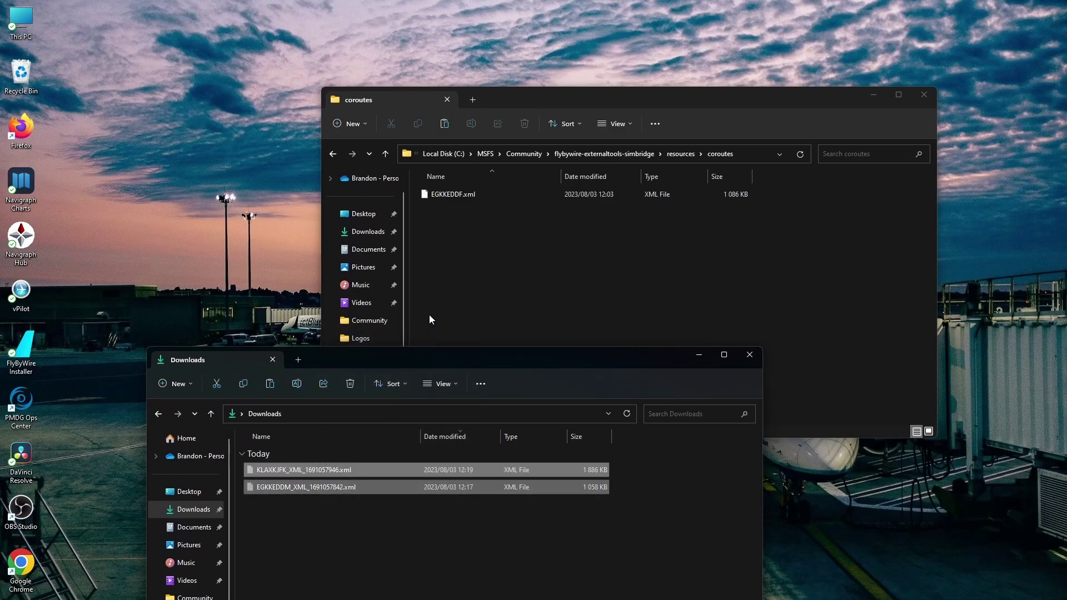
pyautogui.rightClick(465, 233)
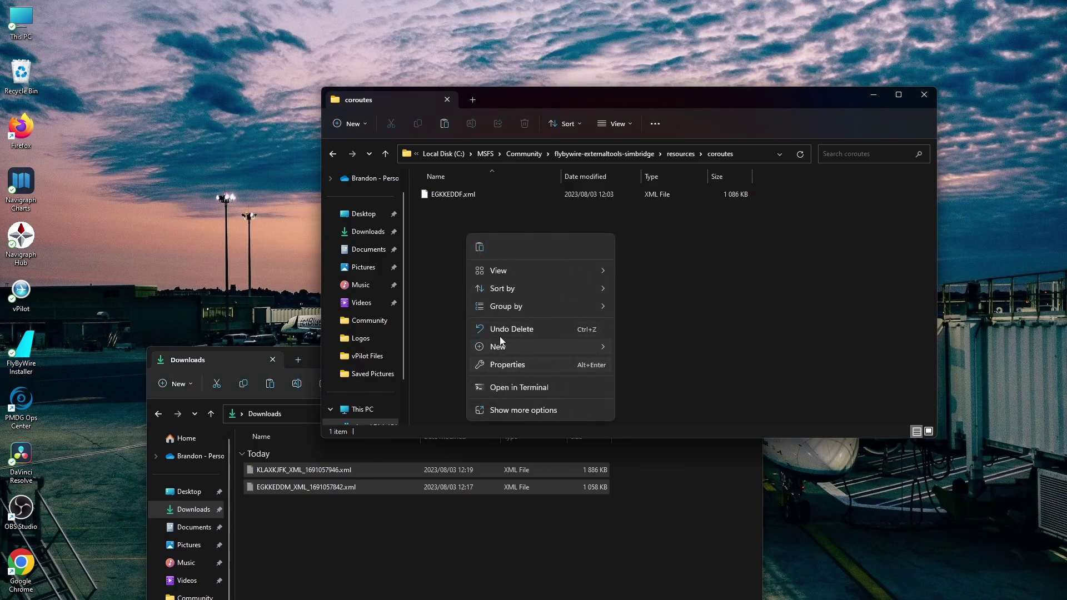
pyautogui.click(479, 247)
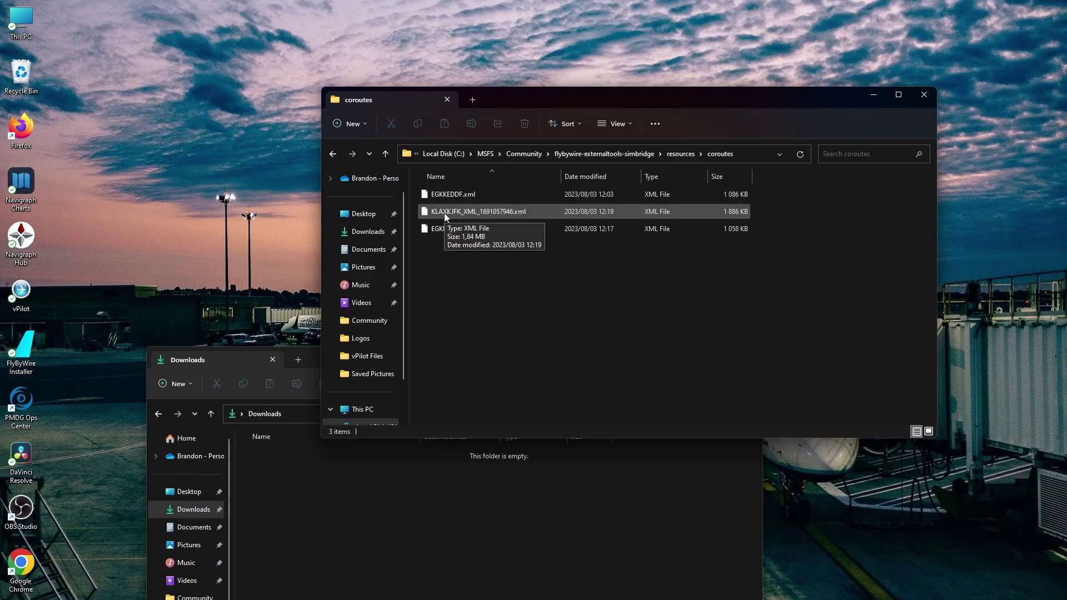
pyautogui.click(445, 212)
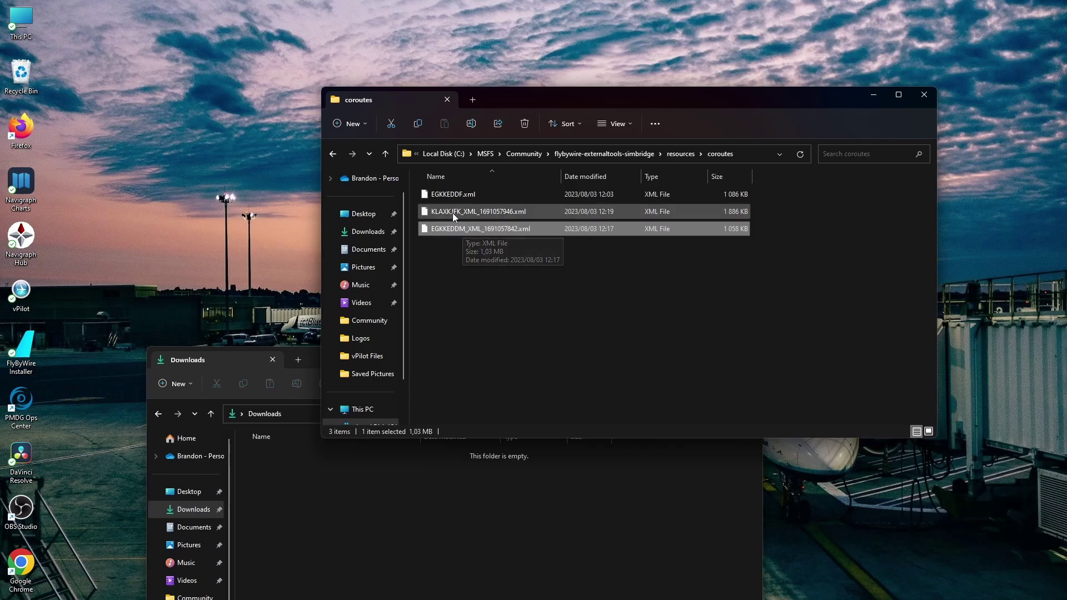
pyautogui.click(452, 212)
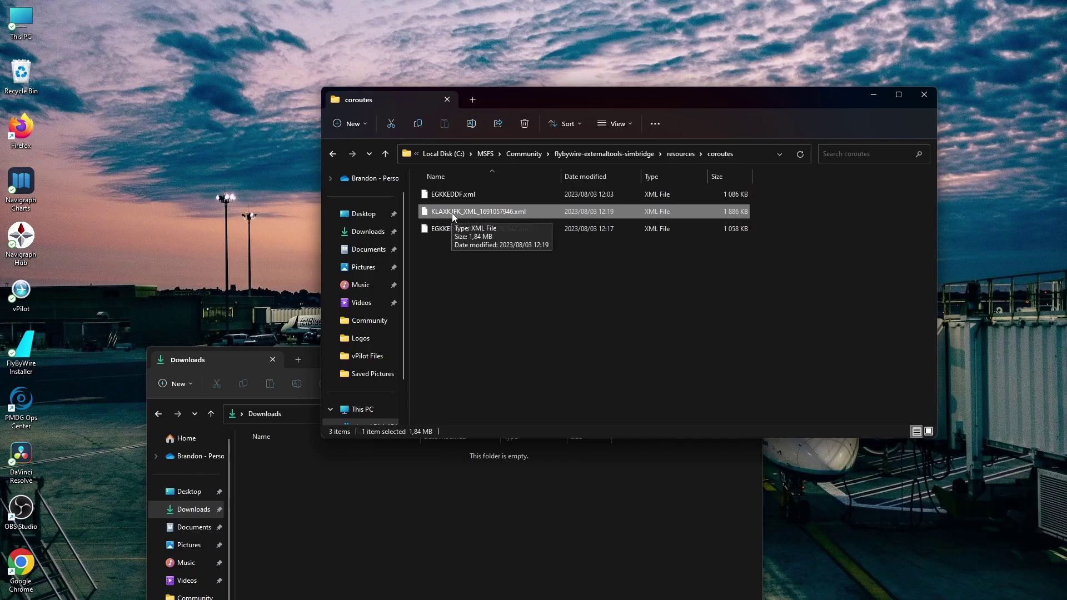
pyautogui.click(451, 212)
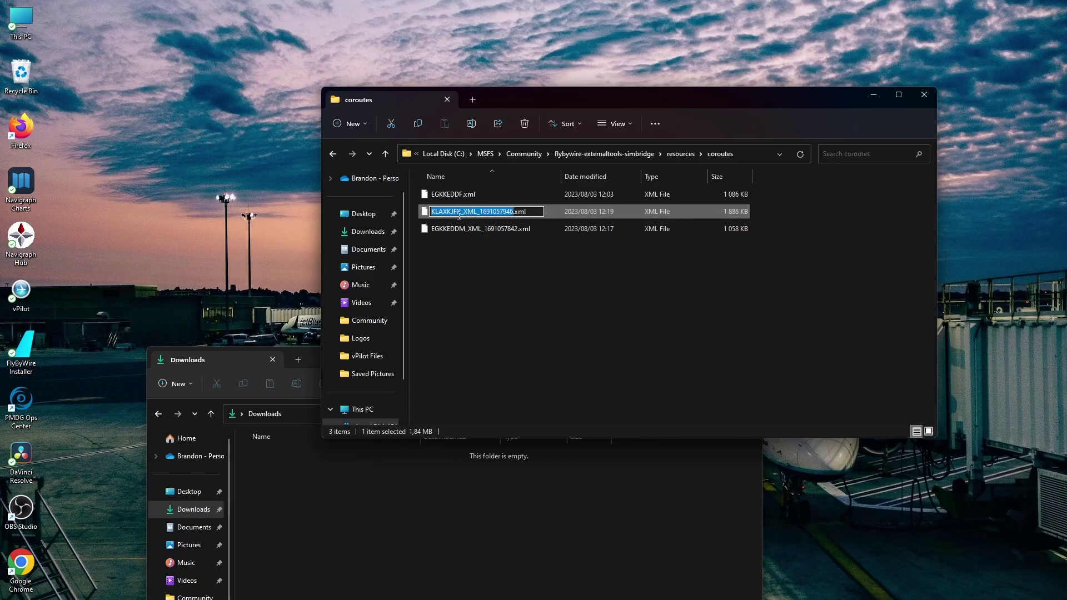
pyautogui.moveTo(466, 213); pyautogui.dragTo(513, 213)
pyautogui.press('BackSpace')
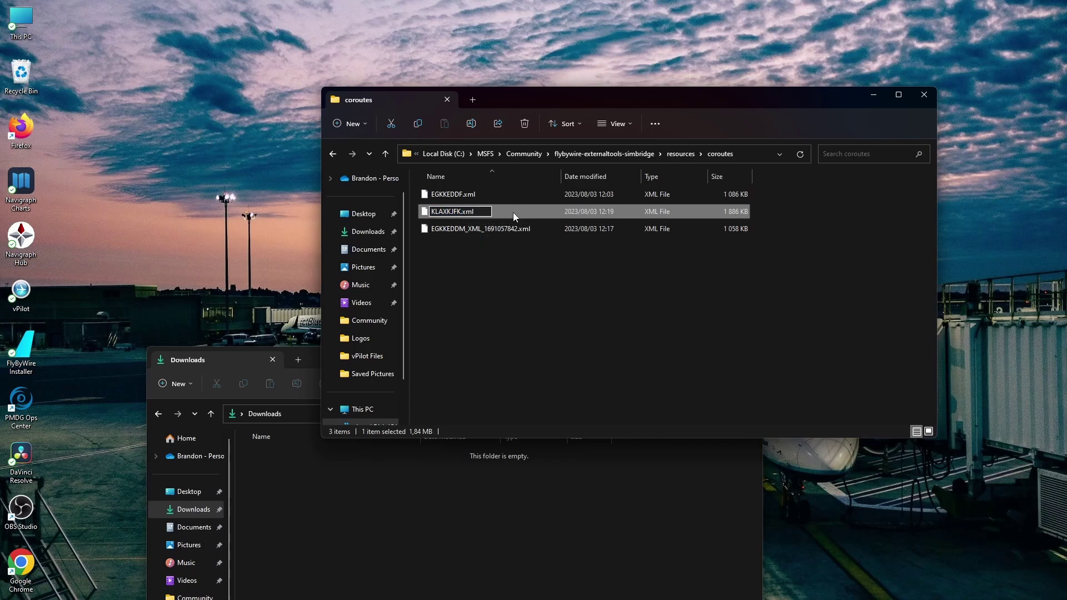
pyautogui.press('Return')
pyautogui.rightClick(479, 224)
pyautogui.click(469, 208)
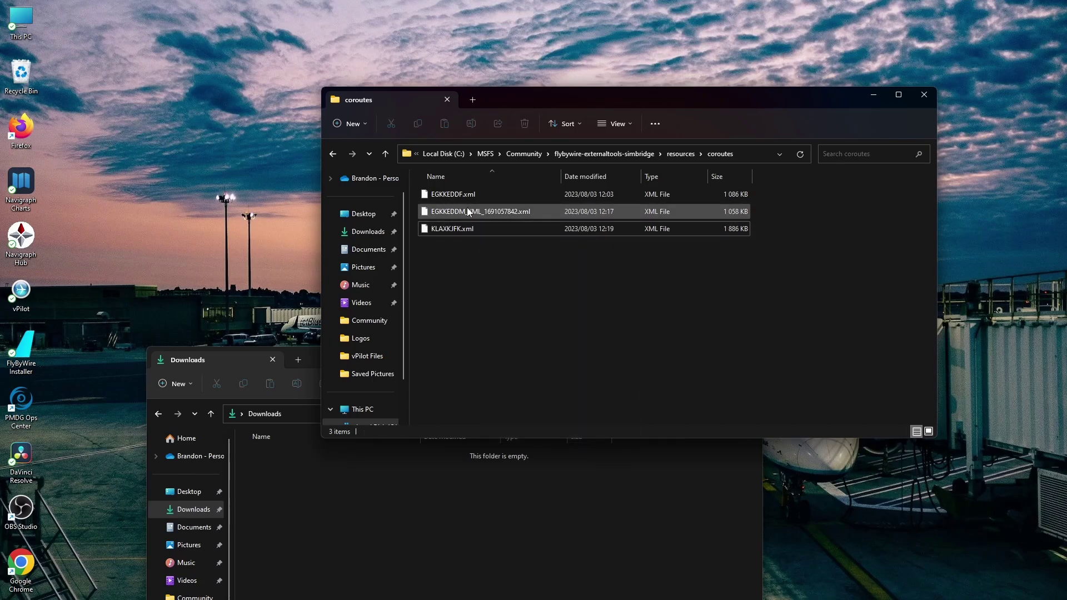
pyautogui.click(469, 212)
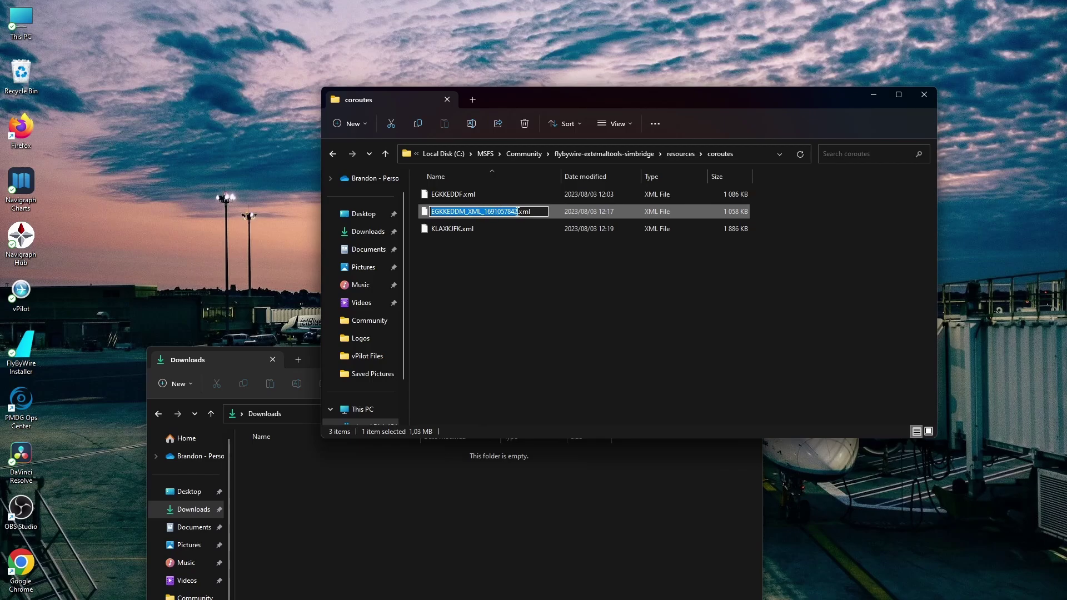
pyautogui.moveTo(518, 212); pyautogui.dragTo(485, 212)
pyautogui.press('BackSpace')
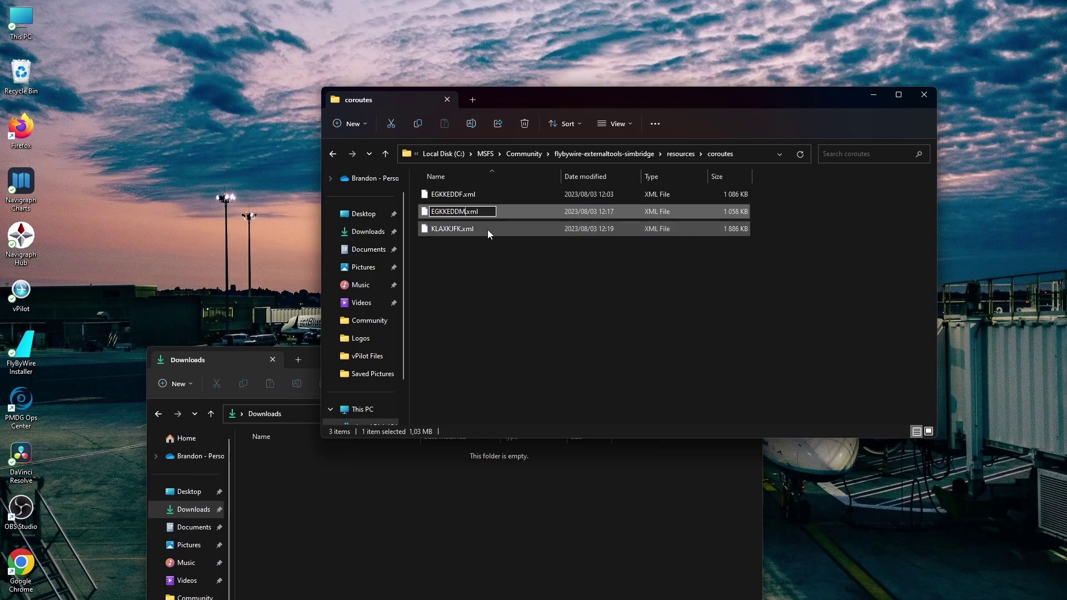
pyautogui.press('Return')
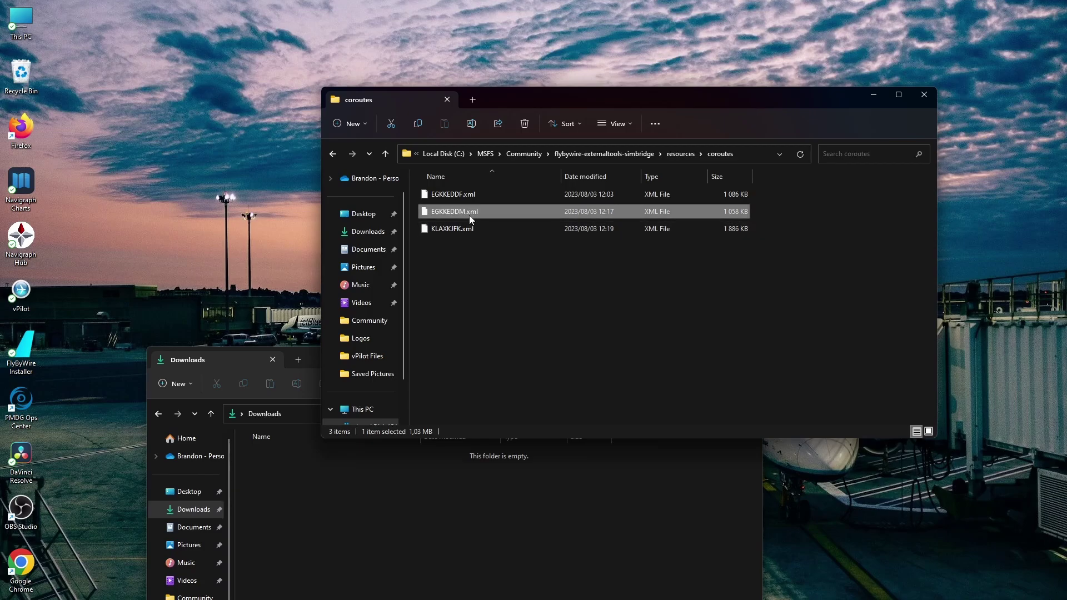
pyautogui.click(469, 214)
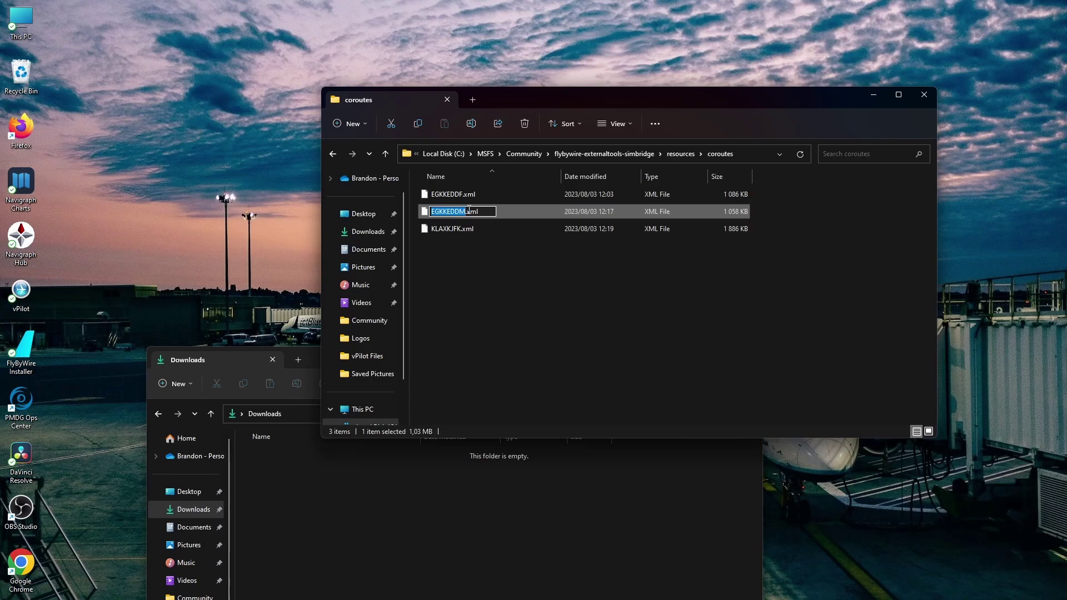
pyautogui.press('BackSpace')
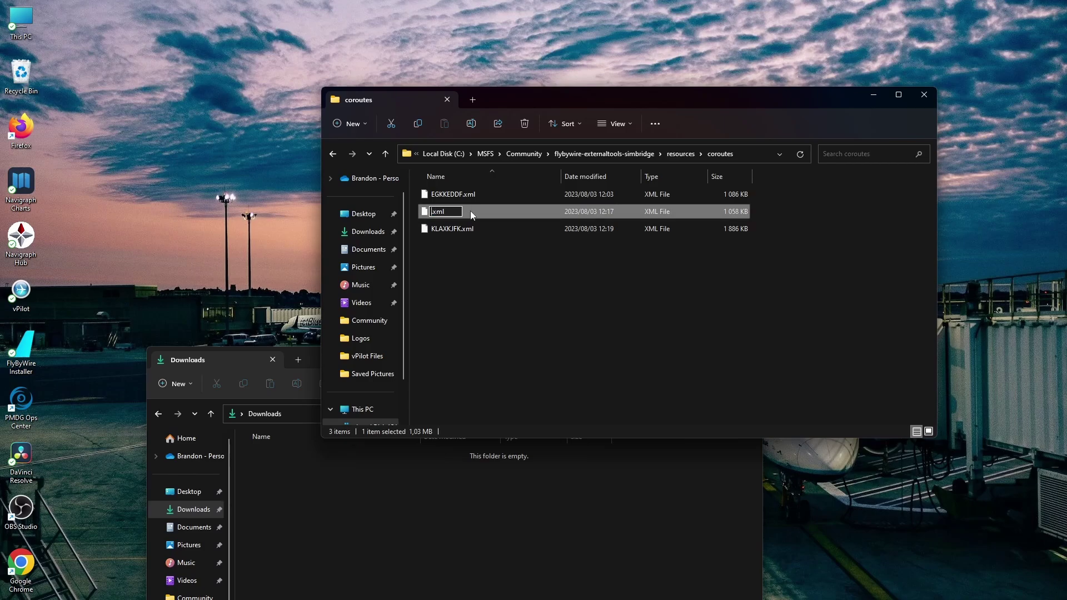
pyautogui.write('EGKK')
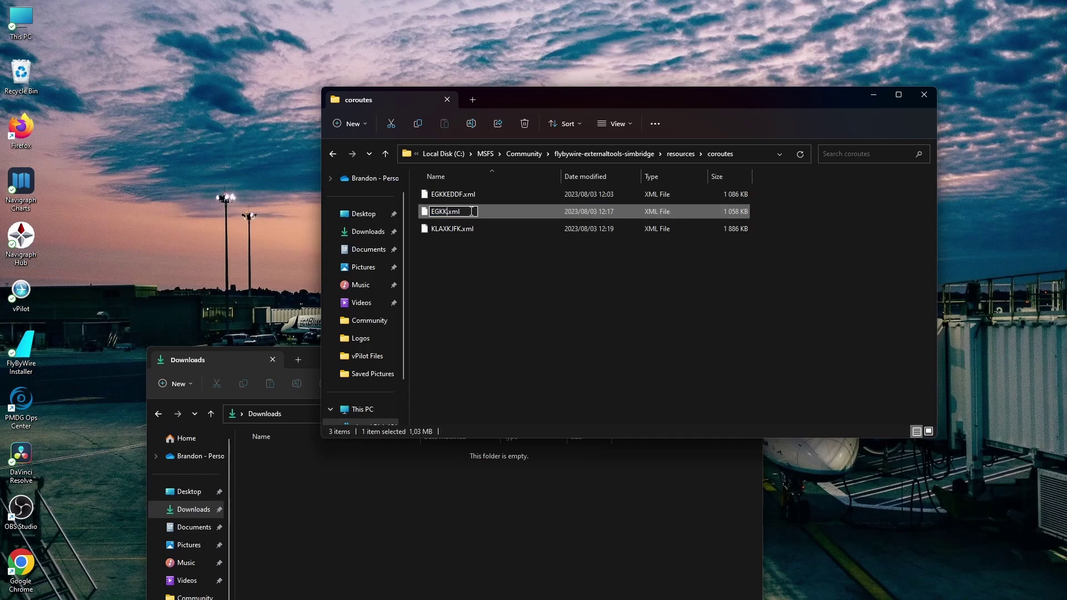
pyautogui.write('EDDM1')
pyautogui.press('Return')
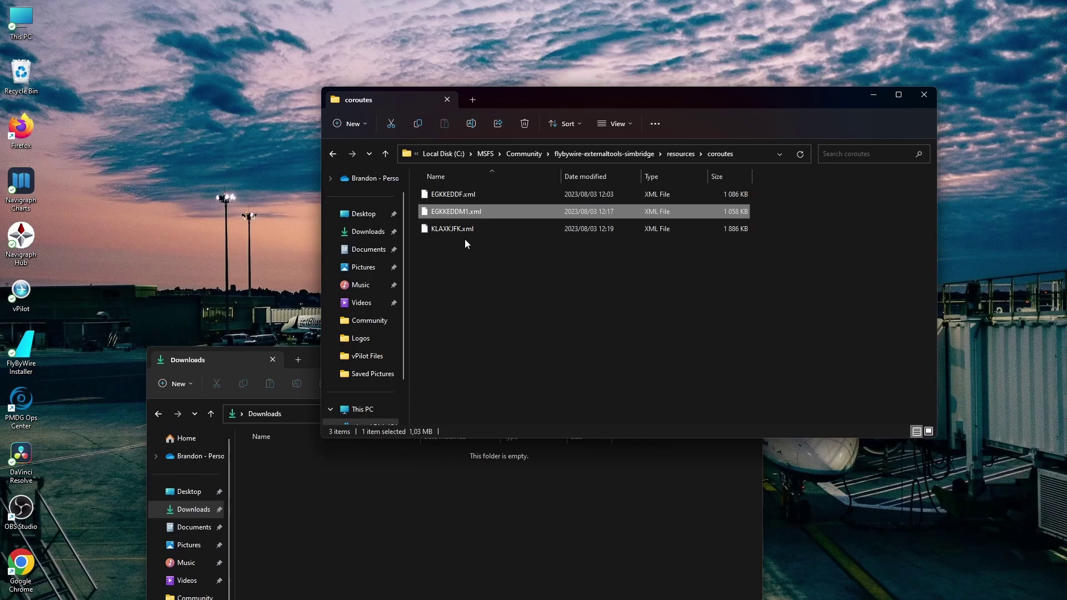
# Step: Clear the file selection and bring up the MCDU's FMGC INIT page
pyautogui.click(481, 289)
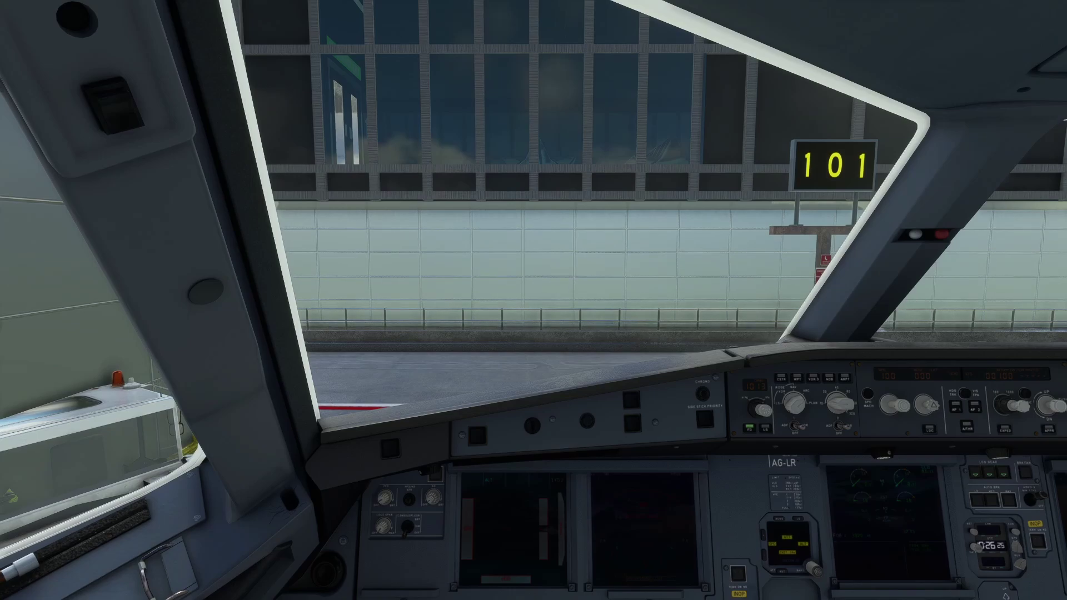
pyautogui.hotkey('alt', '1')
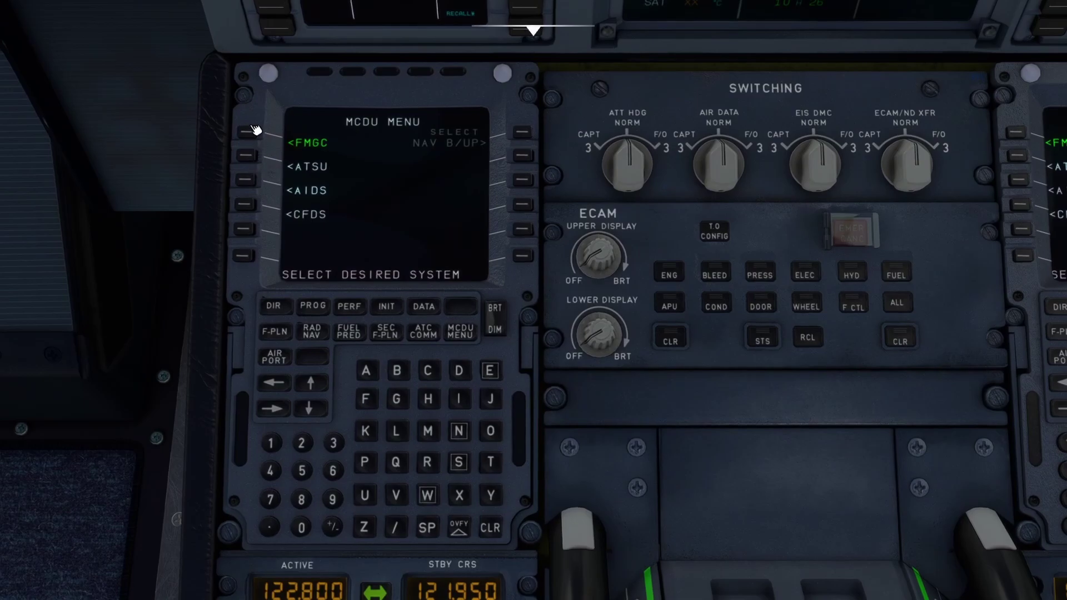
pyautogui.click(246, 132)
pyautogui.click(389, 309)
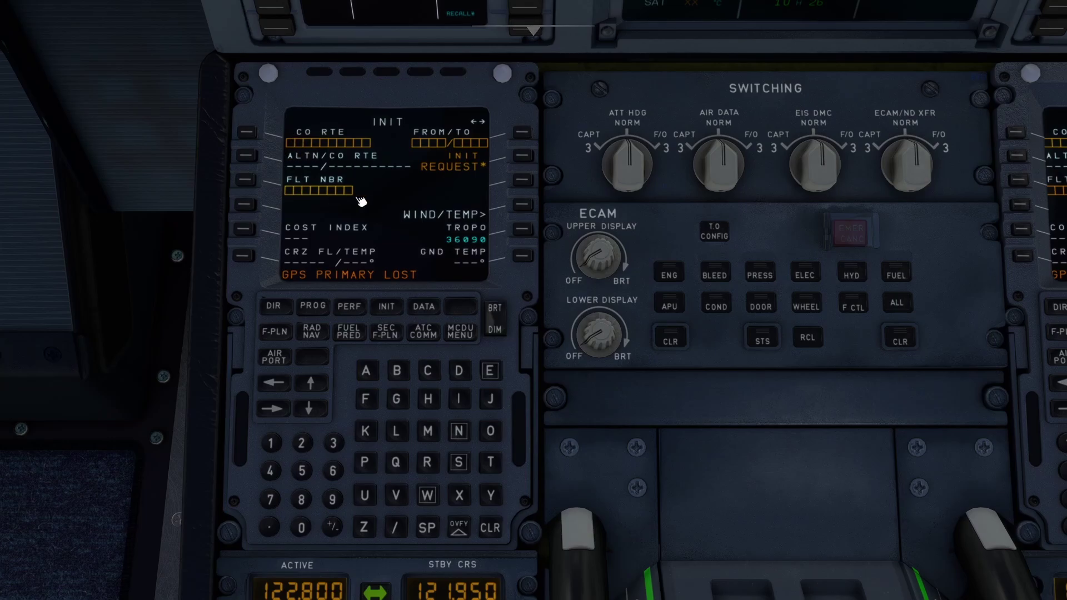
# Step: Enter EGKK/EDDM as the FROM/TO airports on the INIT page
pyautogui.click(489, 371)
pyautogui.click(398, 401)
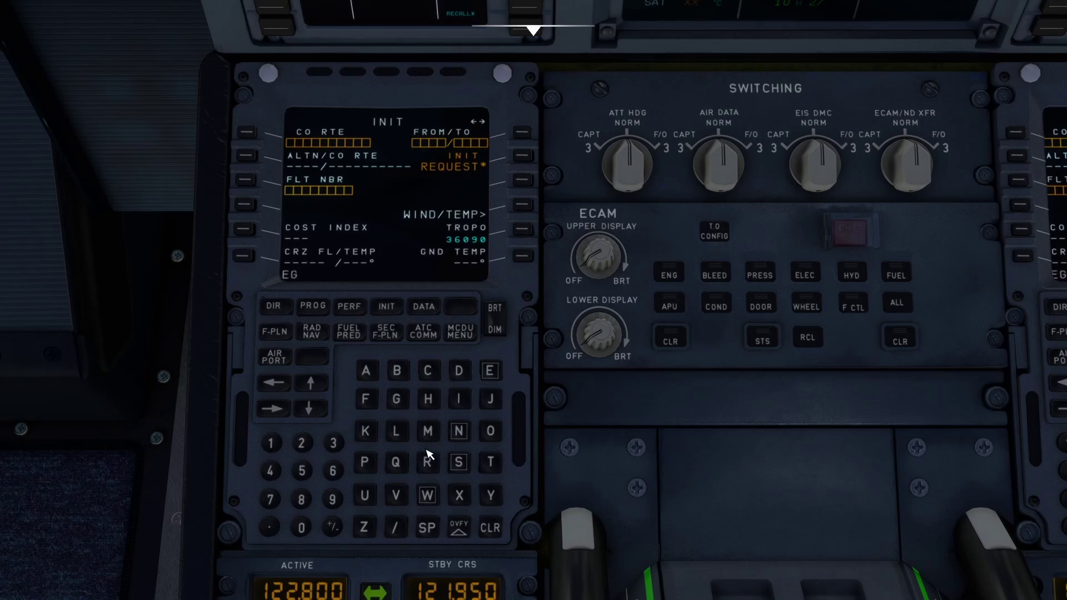
pyautogui.click(365, 432)
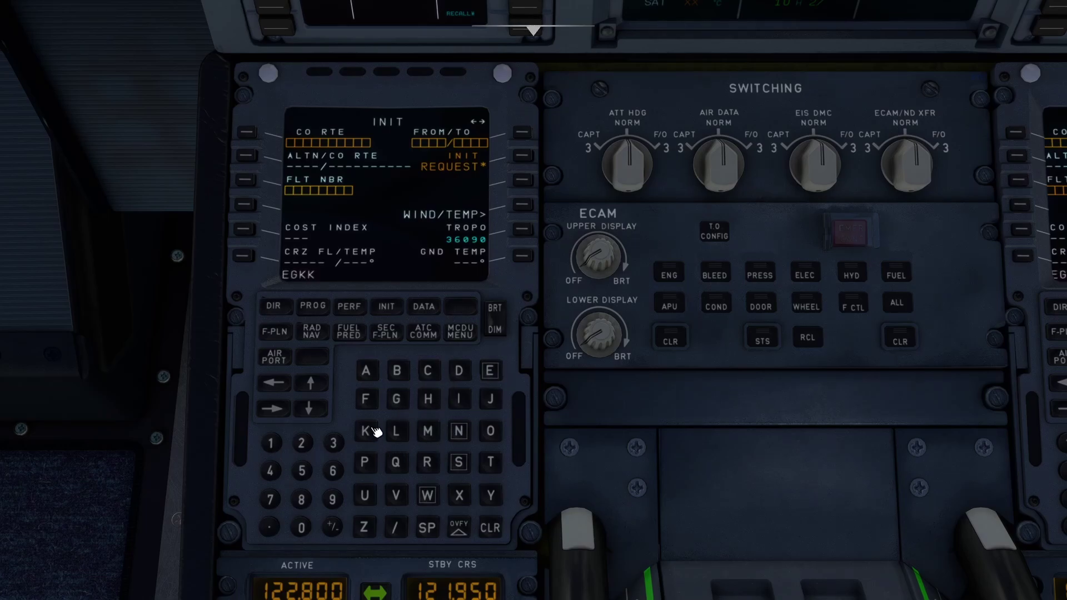
pyautogui.click(491, 378)
pyautogui.click(458, 372)
pyautogui.click(459, 372)
pyautogui.click(439, 436)
pyautogui.click(521, 132)
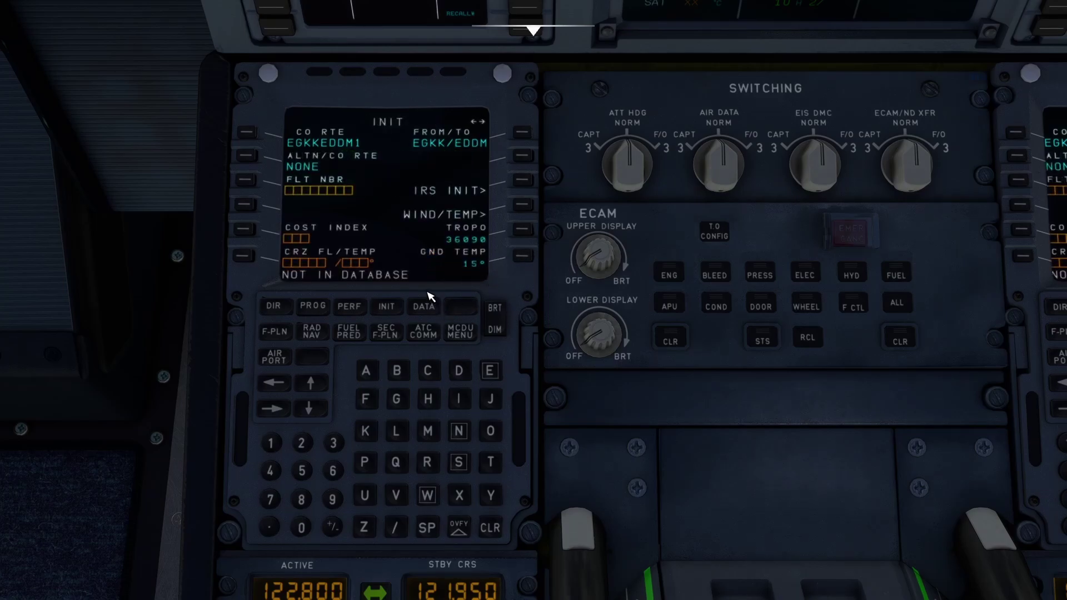
# Step: Scroll through the EGKK–EDDM flight plan waypoints, clearing the NOT IN DATABASE message
pyautogui.click(275, 333)
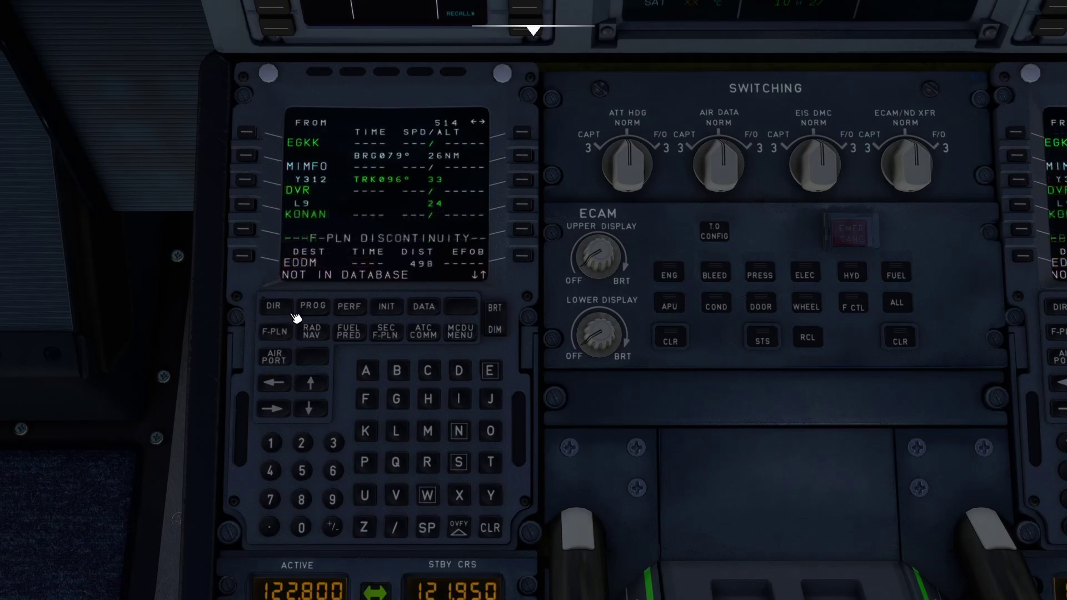
pyautogui.click(314, 383)
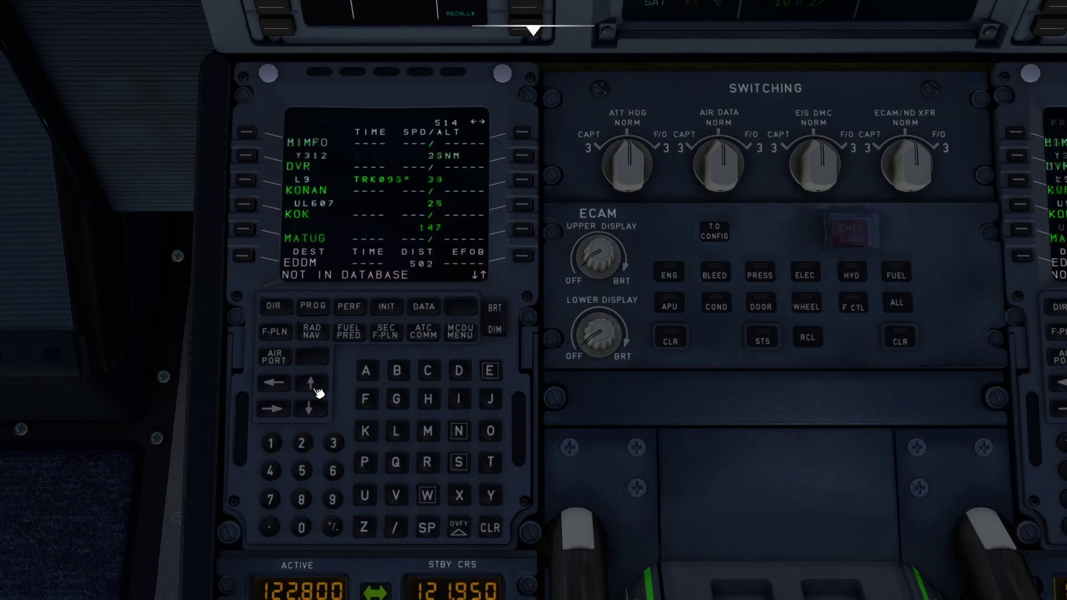
pyautogui.click(312, 382)
pyautogui.click(488, 529)
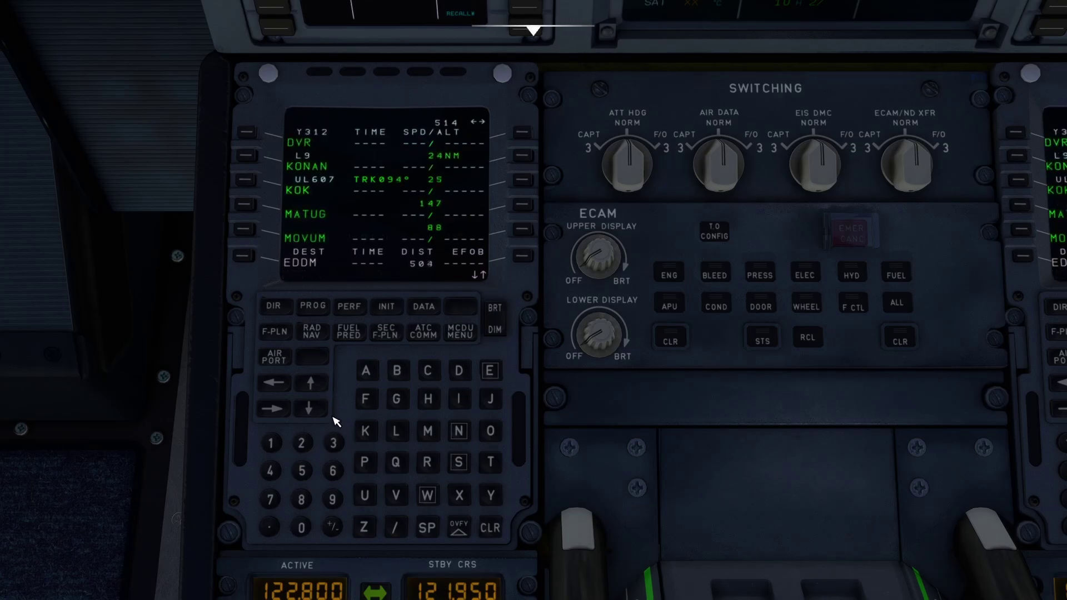
pyautogui.click(314, 384)
pyautogui.click(314, 383)
pyautogui.click(314, 383)
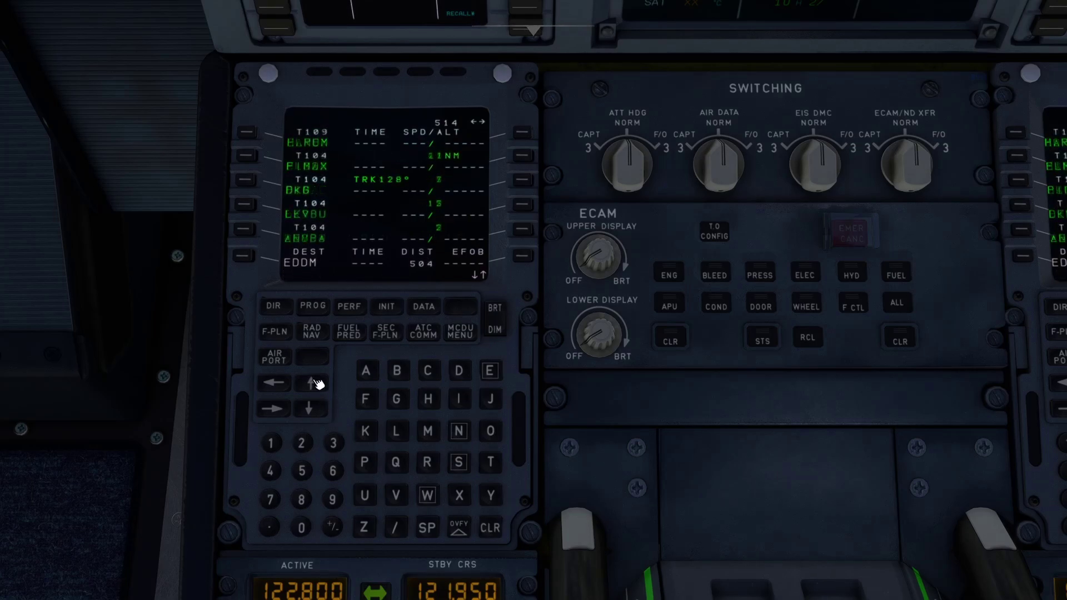
pyautogui.click(314, 383)
pyautogui.click(313, 383)
pyautogui.click(314, 383)
pyautogui.click(314, 383)
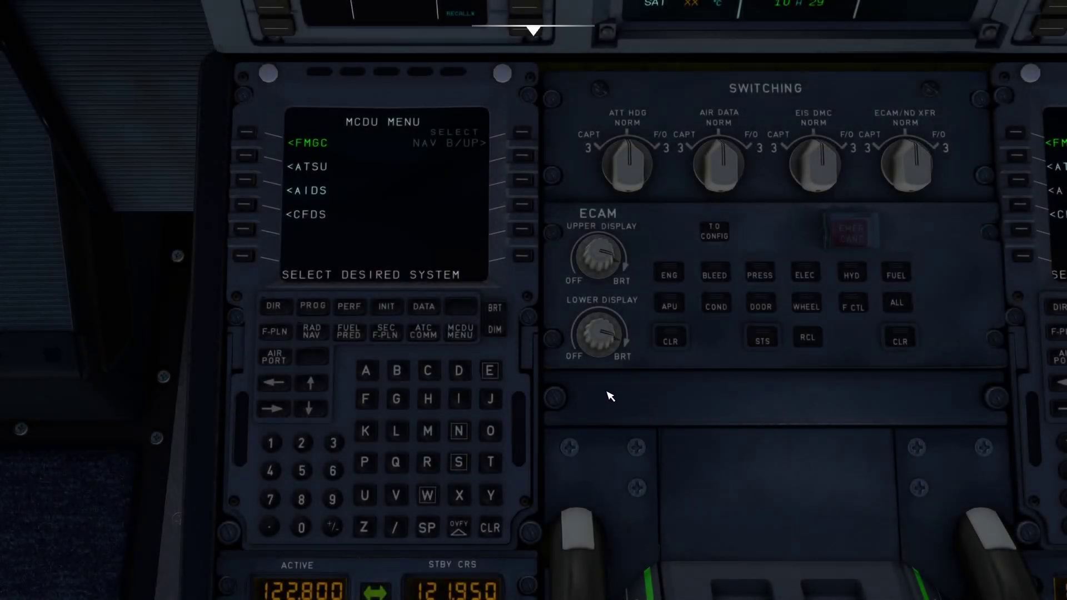
# Step: Enter KLAXKJFK as the CO RTE on INIT, load it, and clear FORMAT ERROR
pyautogui.click(392, 309)
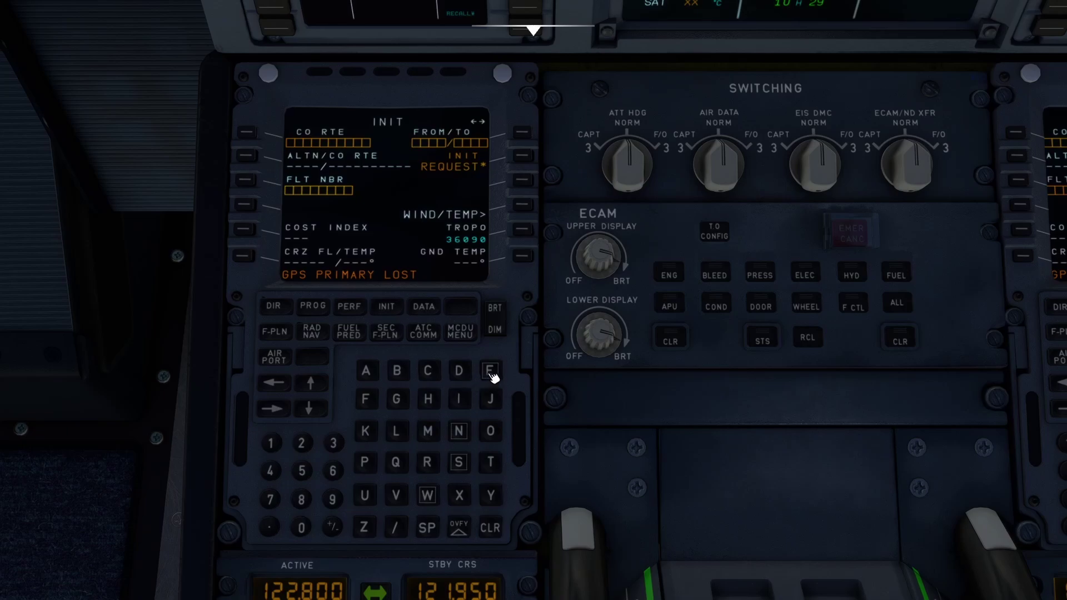
pyautogui.click(373, 431)
pyautogui.click(397, 432)
pyautogui.click(368, 371)
pyautogui.click(460, 496)
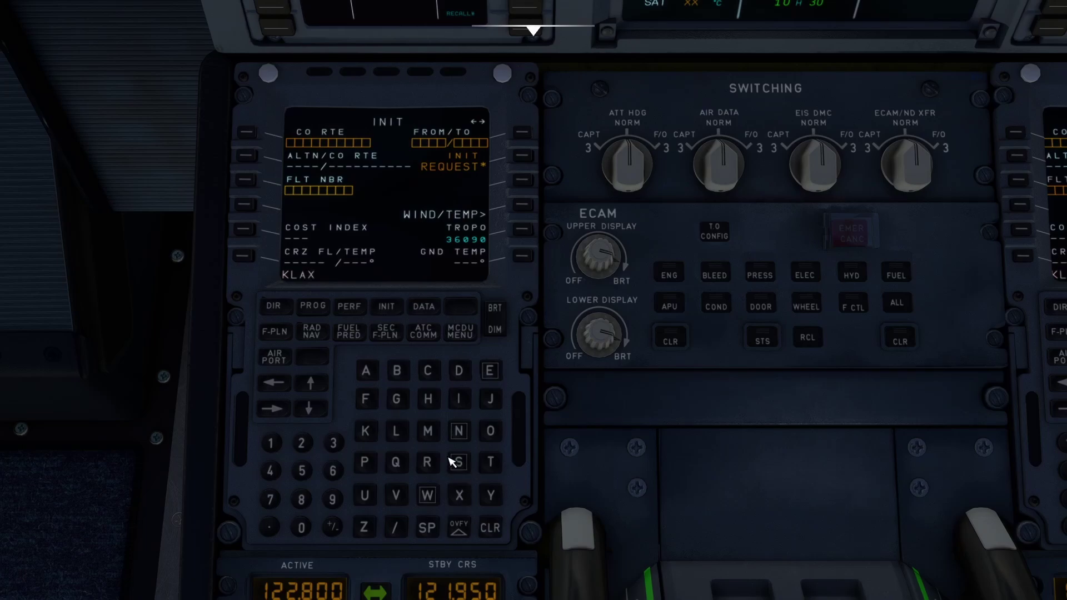
pyautogui.click(376, 433)
pyautogui.click(376, 404)
pyautogui.click(257, 137)
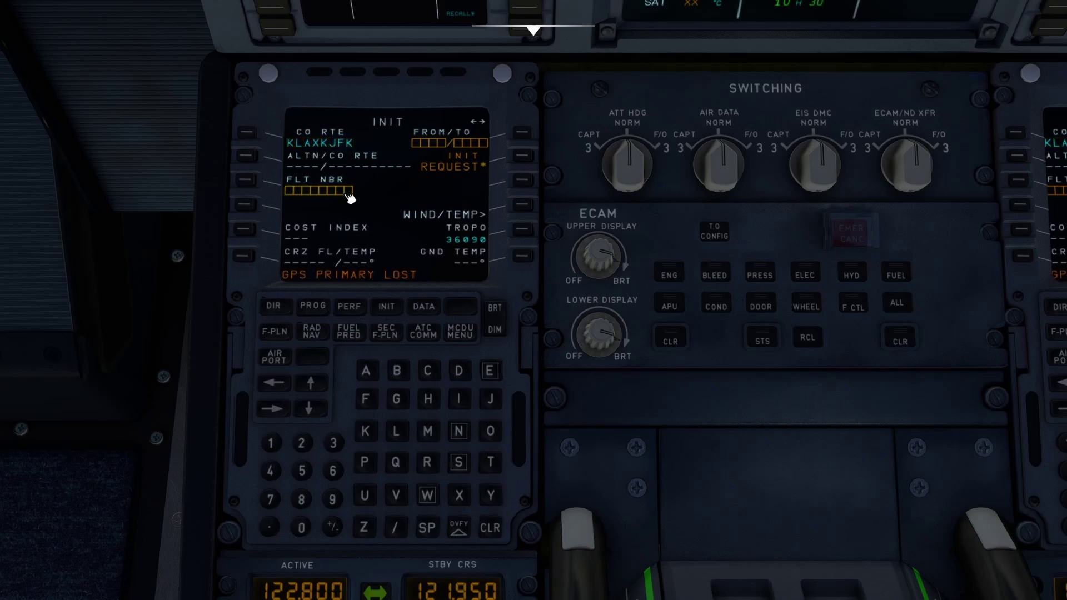
pyautogui.click(256, 137)
pyautogui.click(490, 528)
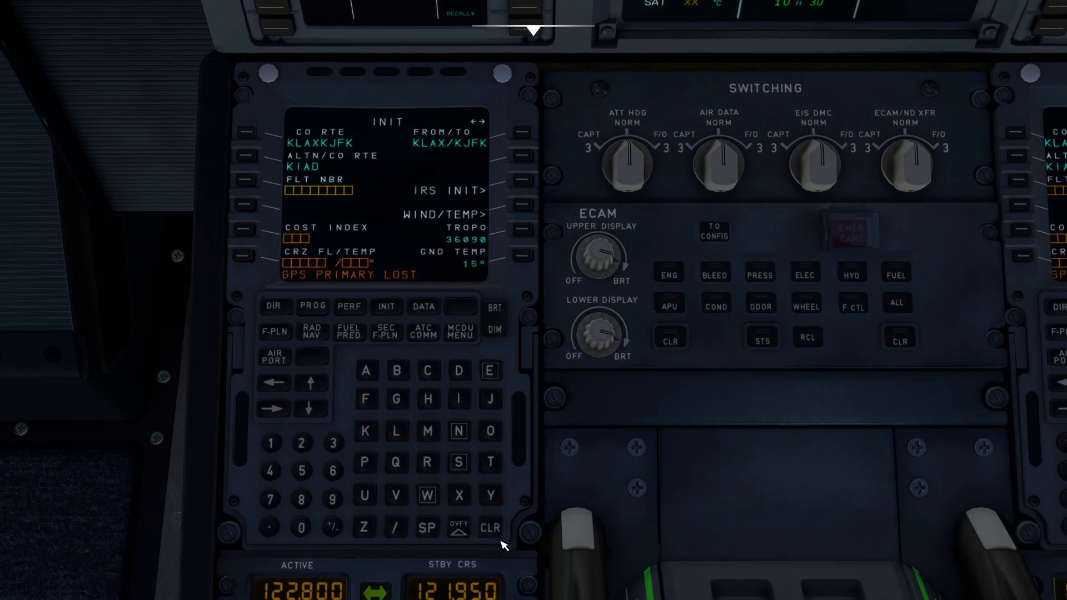
# Step: Scroll through the KLAX–KJFK flight plan waypoints on the F-PLN page
pyautogui.click(284, 338)
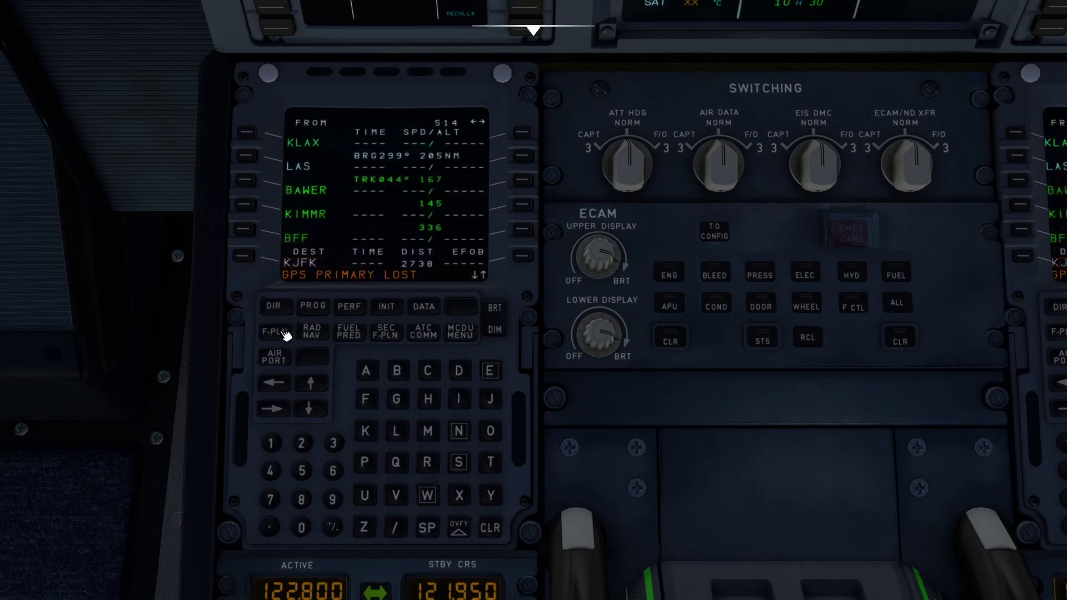
pyautogui.click(324, 385)
pyautogui.click(324, 385)
pyautogui.click(324, 386)
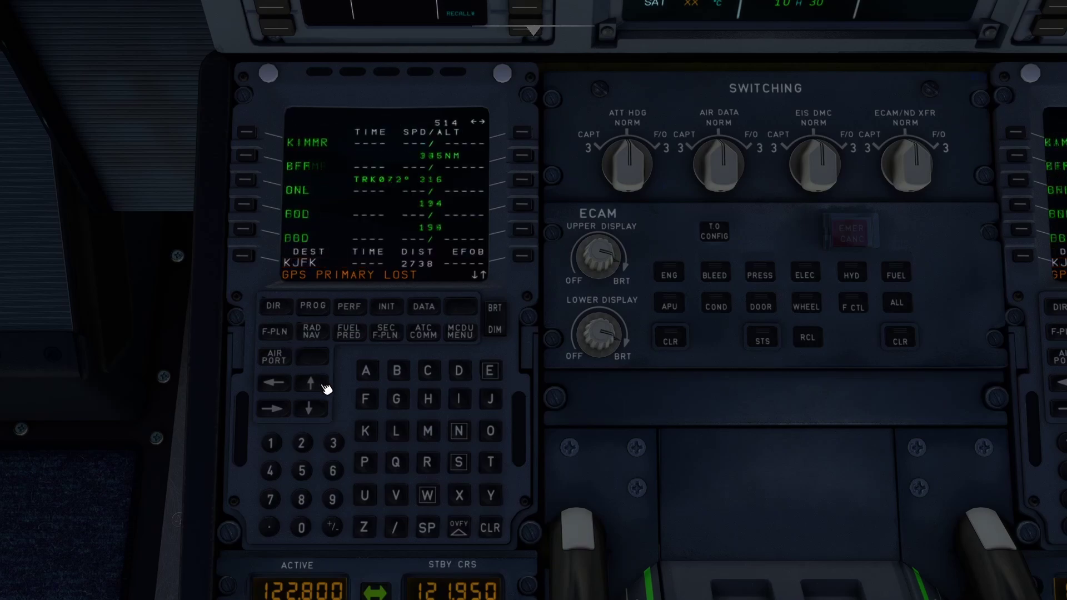
pyautogui.click(324, 386)
pyautogui.click(324, 386)
pyautogui.click(324, 385)
pyautogui.click(324, 386)
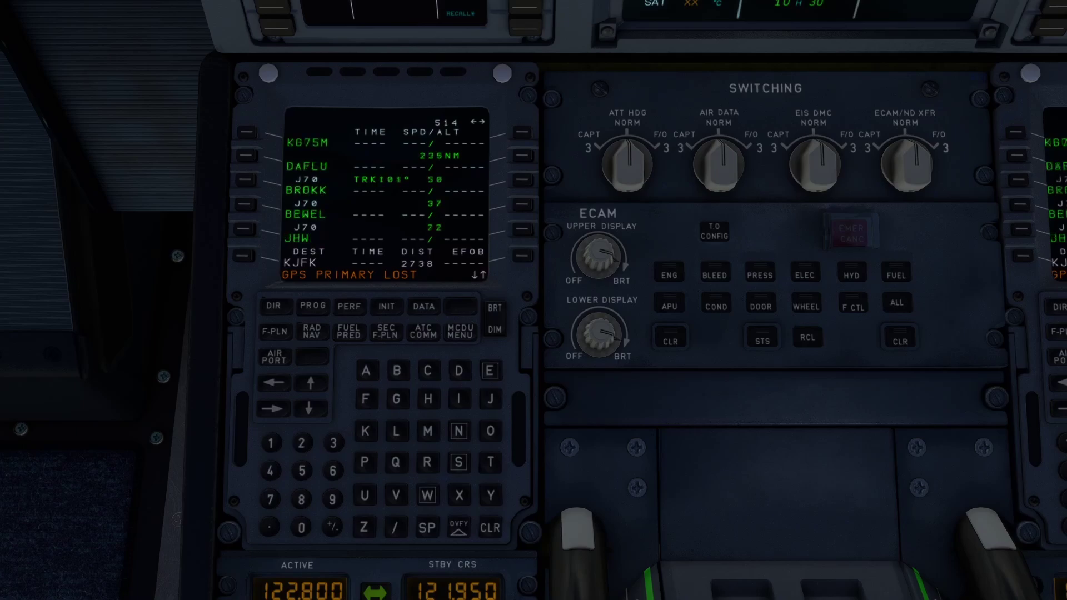
pyautogui.click(324, 385)
pyautogui.click(324, 386)
pyautogui.click(324, 385)
pyautogui.click(324, 385)
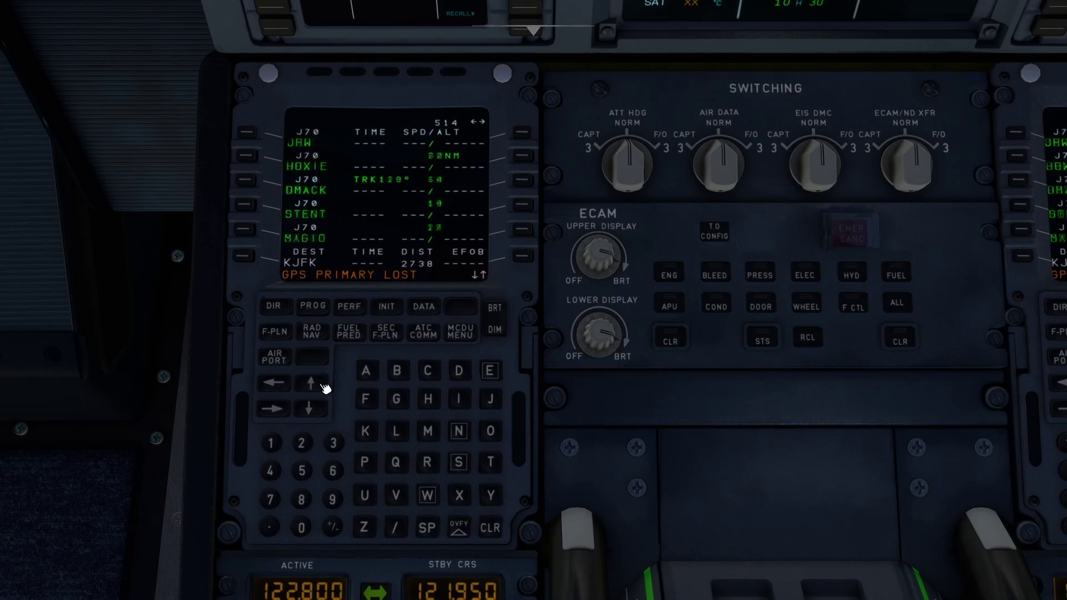
pyautogui.click(324, 385)
pyautogui.click(324, 385)
# Step: Check the takeoff PERF, INIT and FUEL PRED pages, then look toward the windshield
pyautogui.click(388, 309)
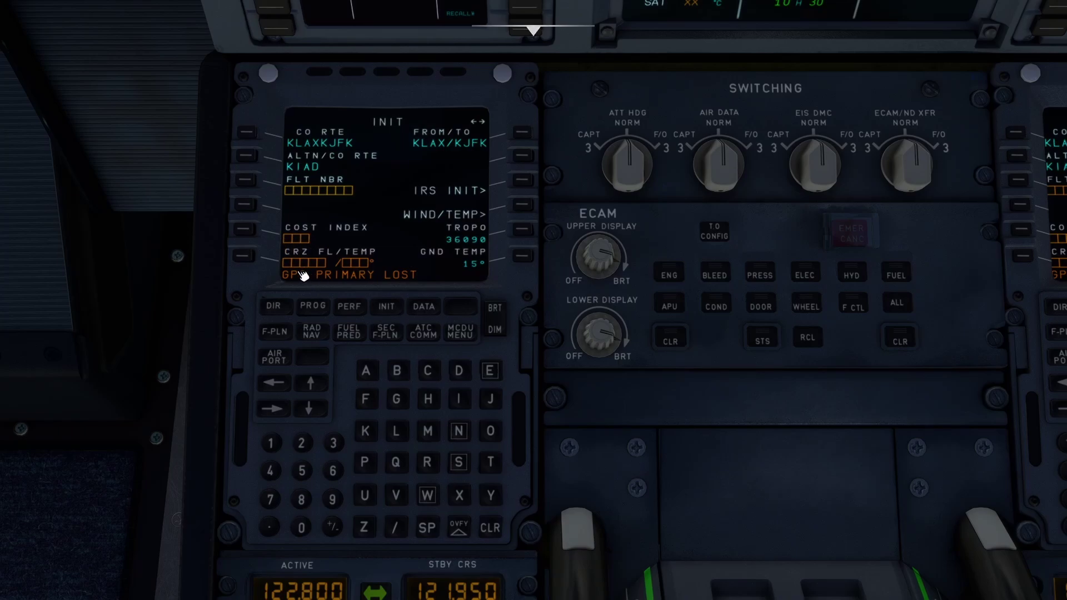
pyautogui.click(350, 307)
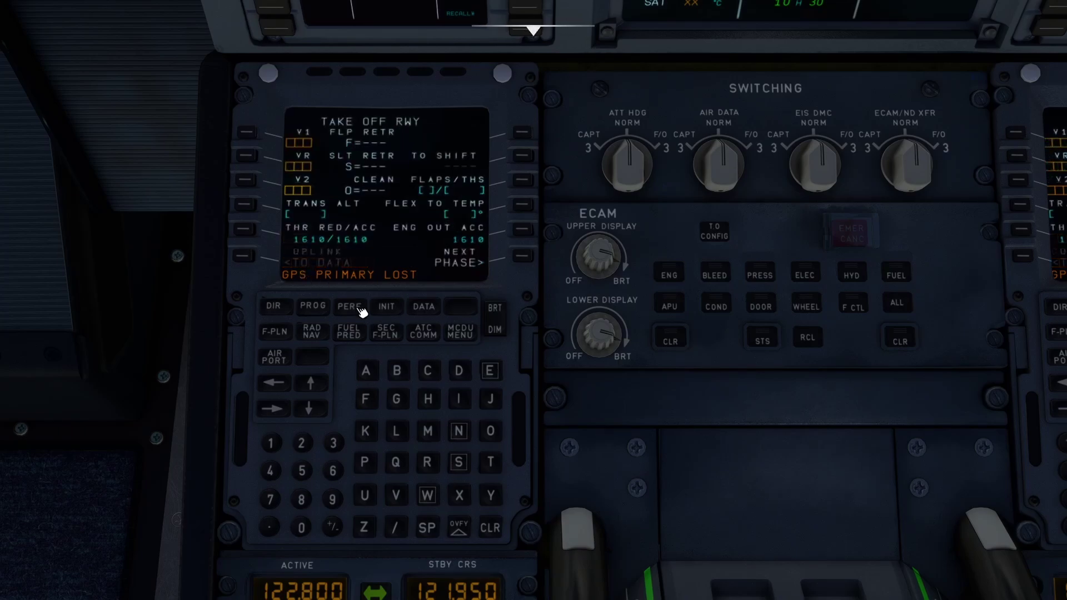
pyautogui.click(387, 311)
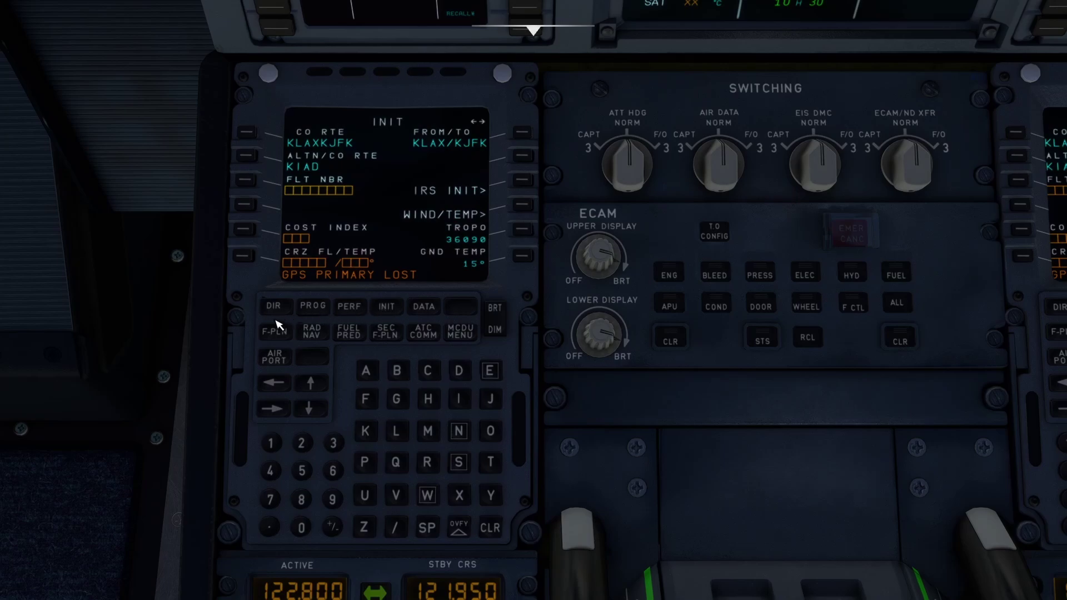
pyautogui.click(274, 409)
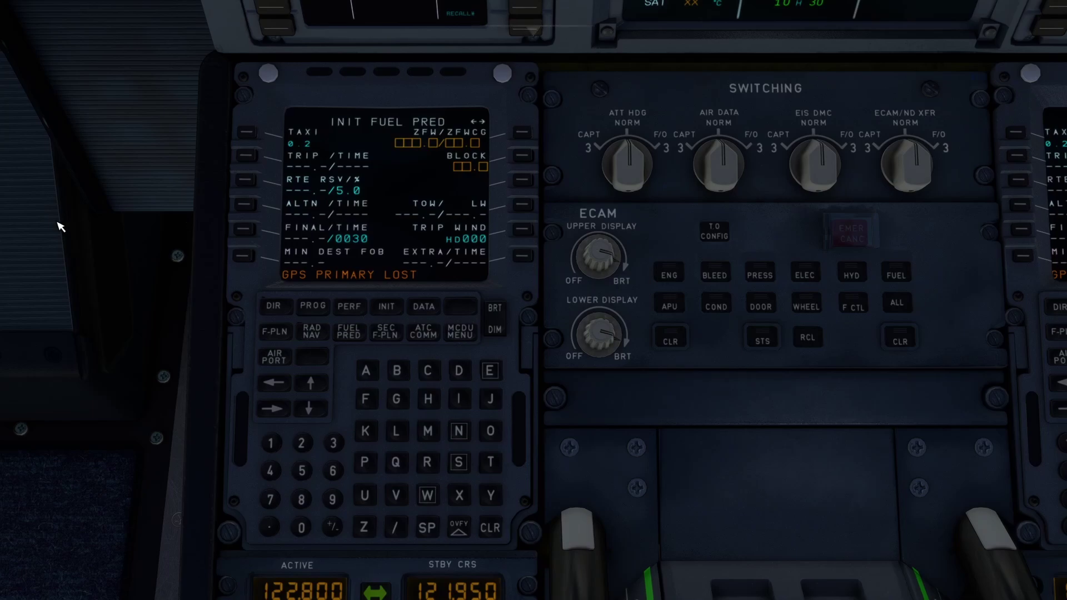
pyautogui.hotkey('ctrl', 'space')
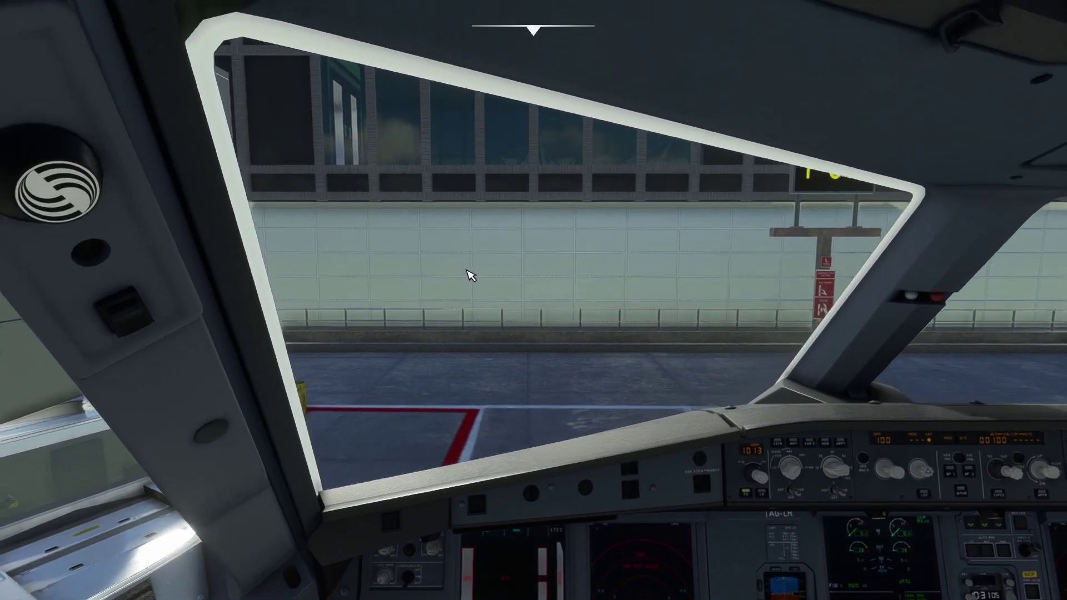
# Step: Wake the EFB tablet screen, then return to the forward panel view
pyautogui.hotkey('alt', '2')
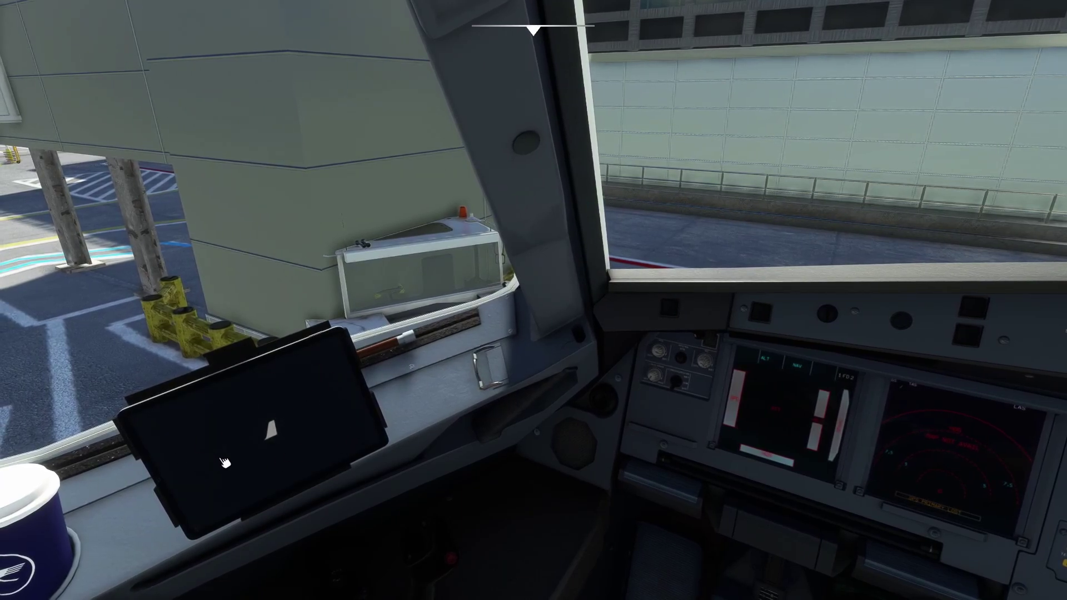
pyautogui.click(260, 434)
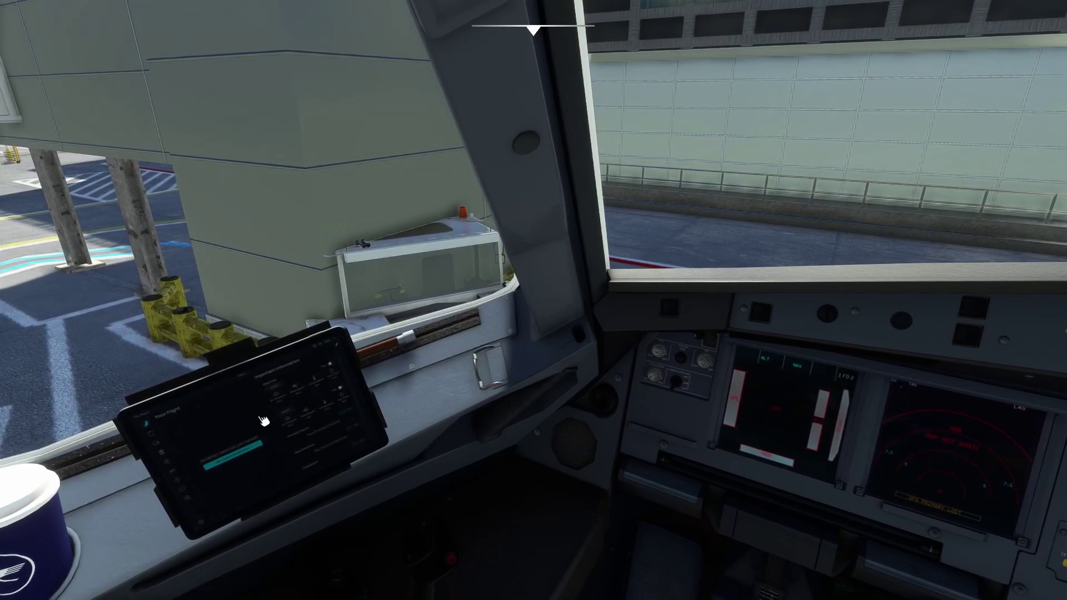
pyautogui.hotkey('alt', '1')
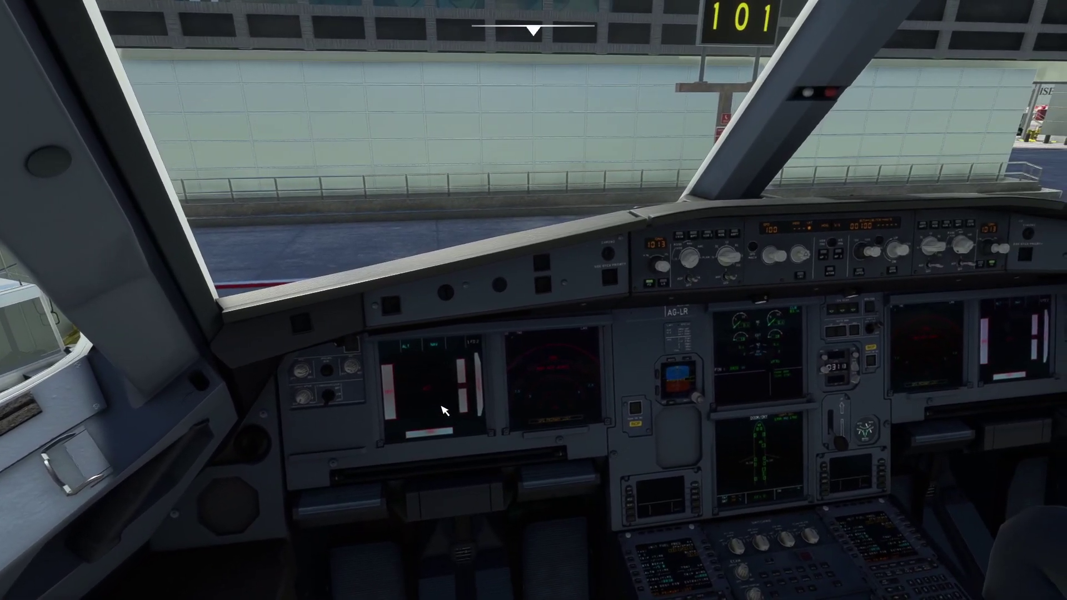